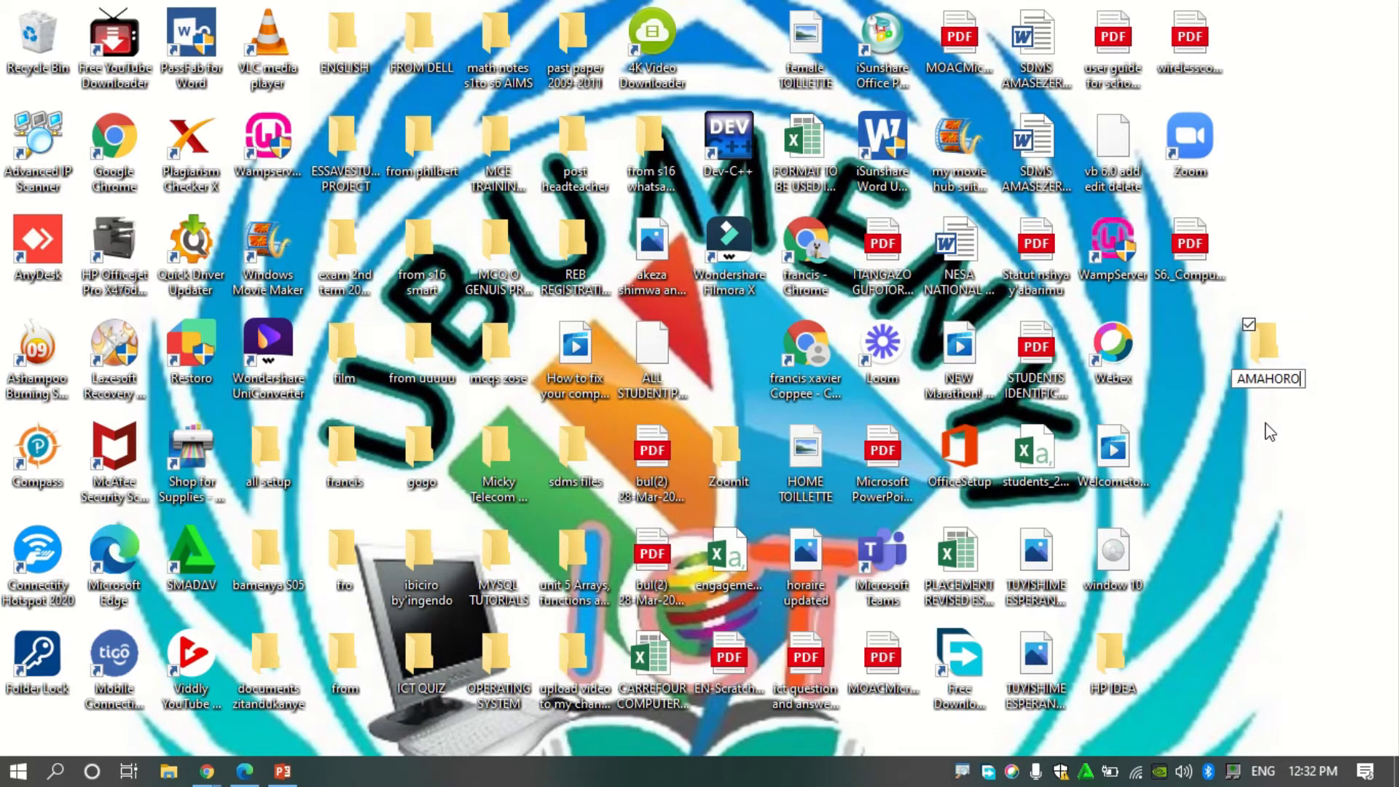
Name the new desktop folder AMAHORO and keep it selected.
{"action": "key", "text": "Return"}
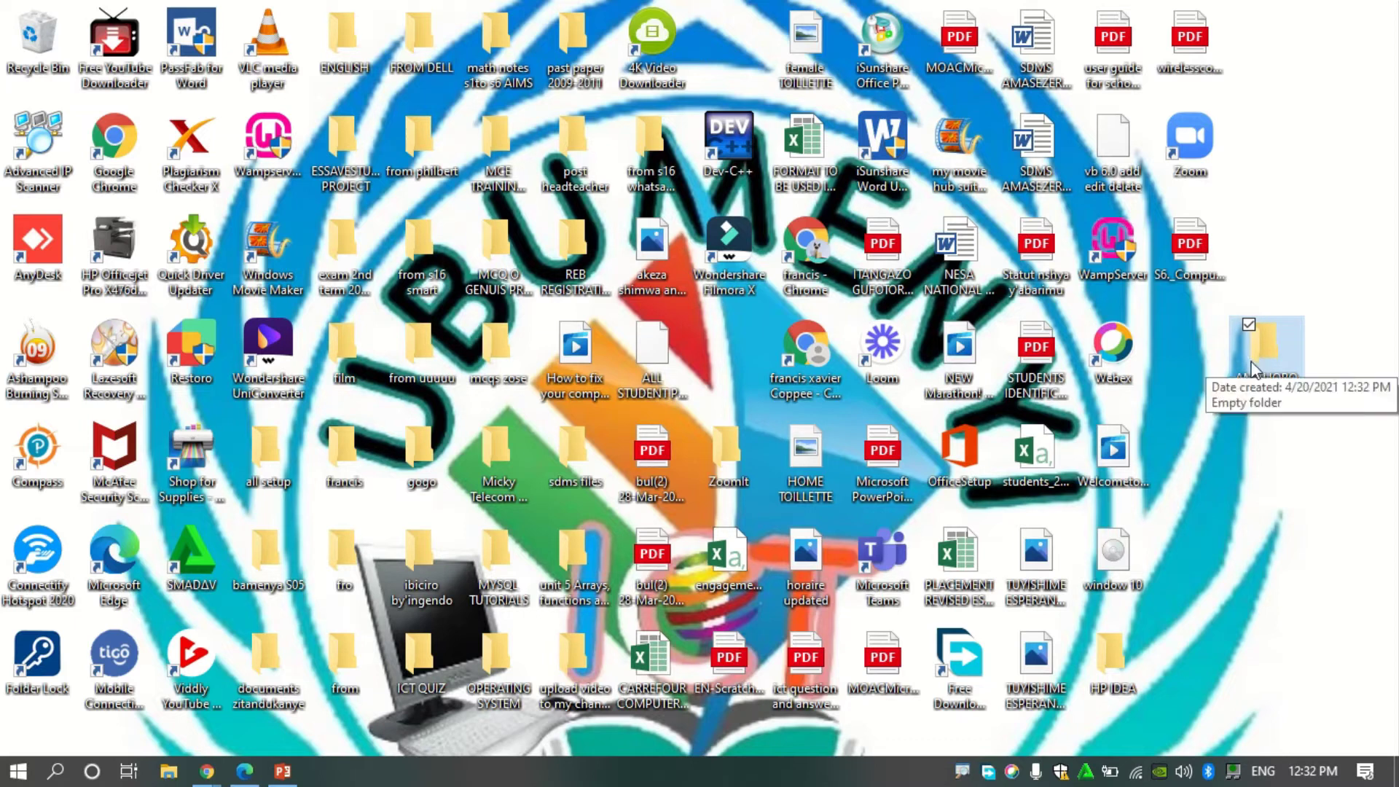
{"action": "left_click", "coordinate": [1273, 380]}
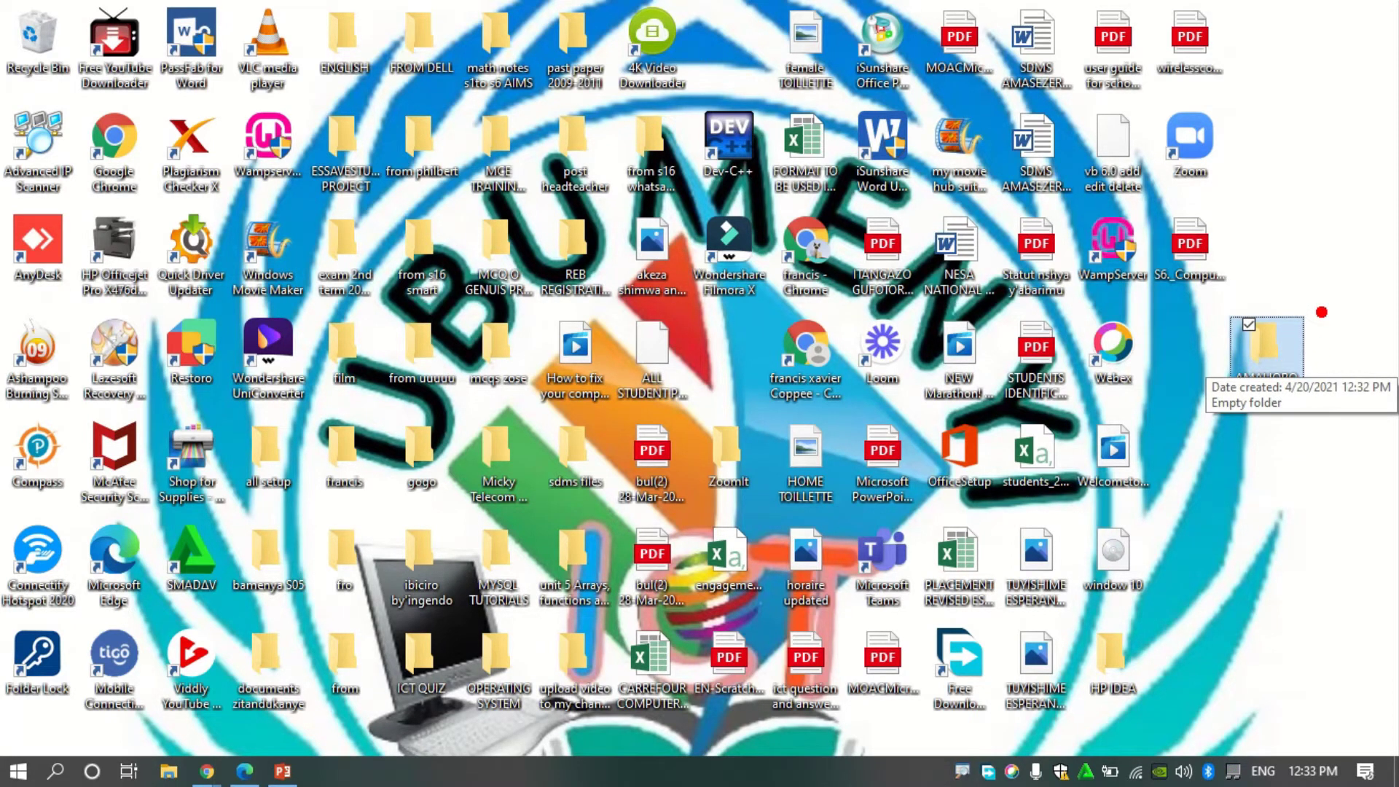
Circle the AMAHORO folder in red and try out single letters below it to size the annotation text.
{"action": "mouse_move", "coordinate": [1321, 312]}
{"action": "left_mouse_down"}
{"action": "mouse_move", "coordinate": [1288, 295]}
{"action": "mouse_move", "coordinate": [1233, 299]}
{"action": "mouse_move", "coordinate": [1206, 377]}
{"action": "mouse_move", "coordinate": [1215, 414]}
{"action": "mouse_move", "coordinate": [1300, 424]}
{"action": "mouse_move", "coordinate": [1345, 341]}
{"action": "mouse_move", "coordinate": [1320, 315]}
{"action": "left_mouse_up"}
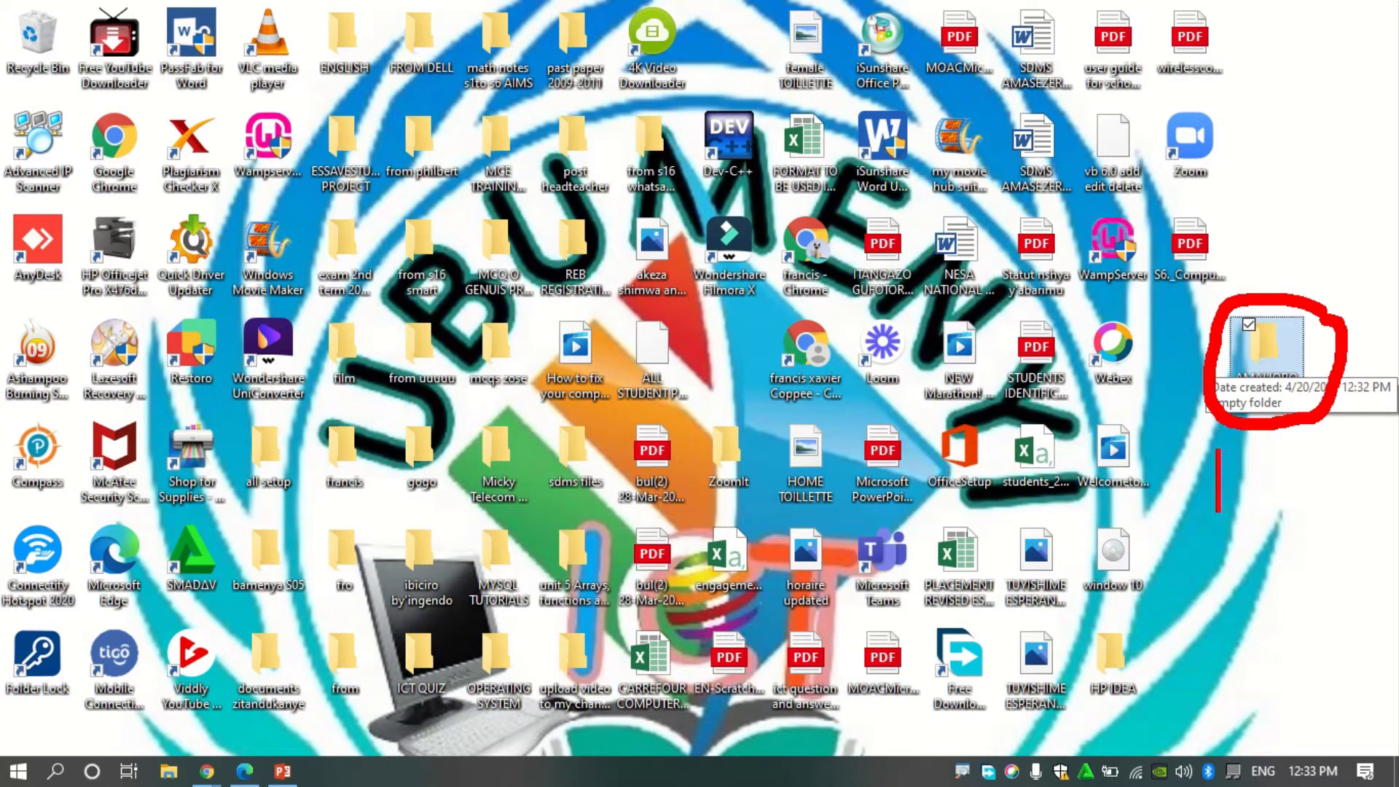
{"action": "type", "text": "G"}
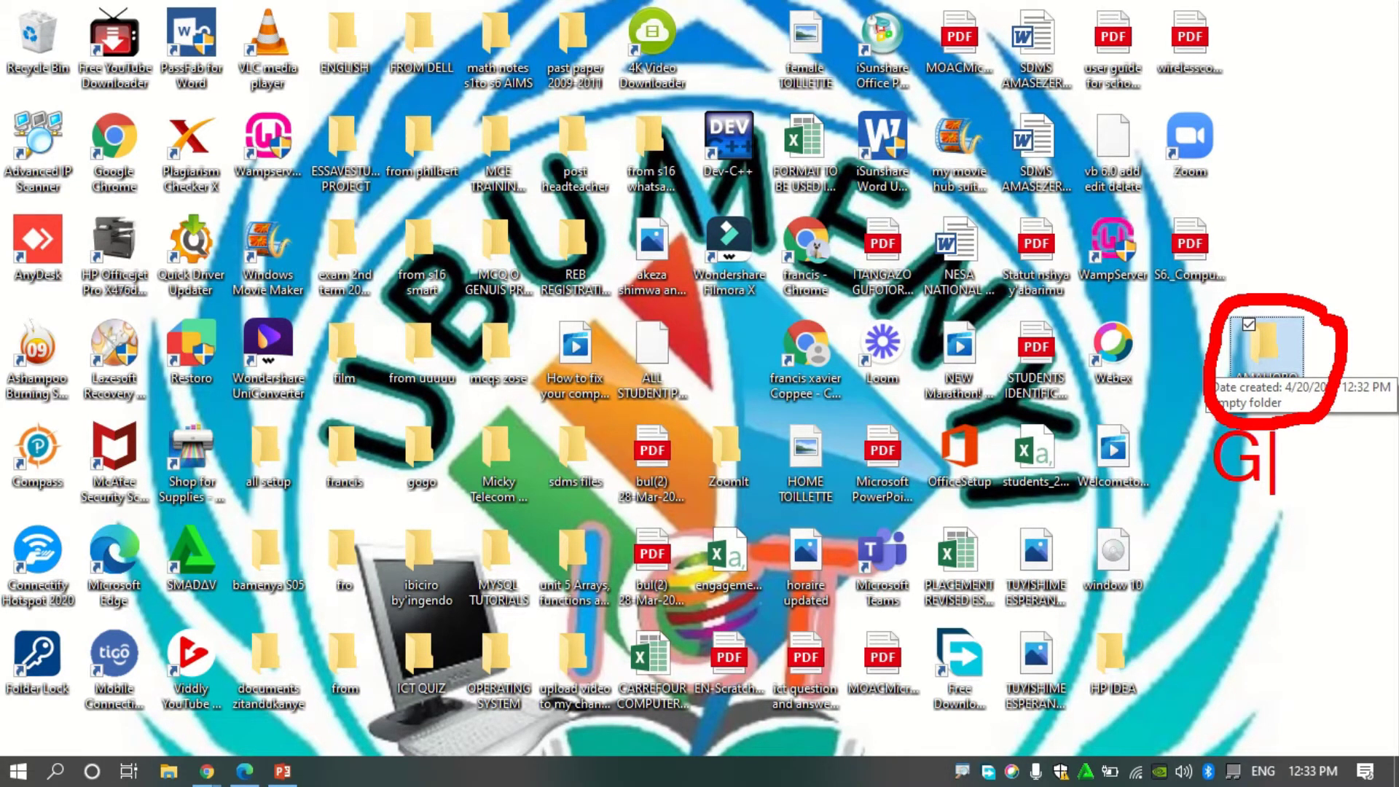
{"action": "key", "text": "BackSpace"}
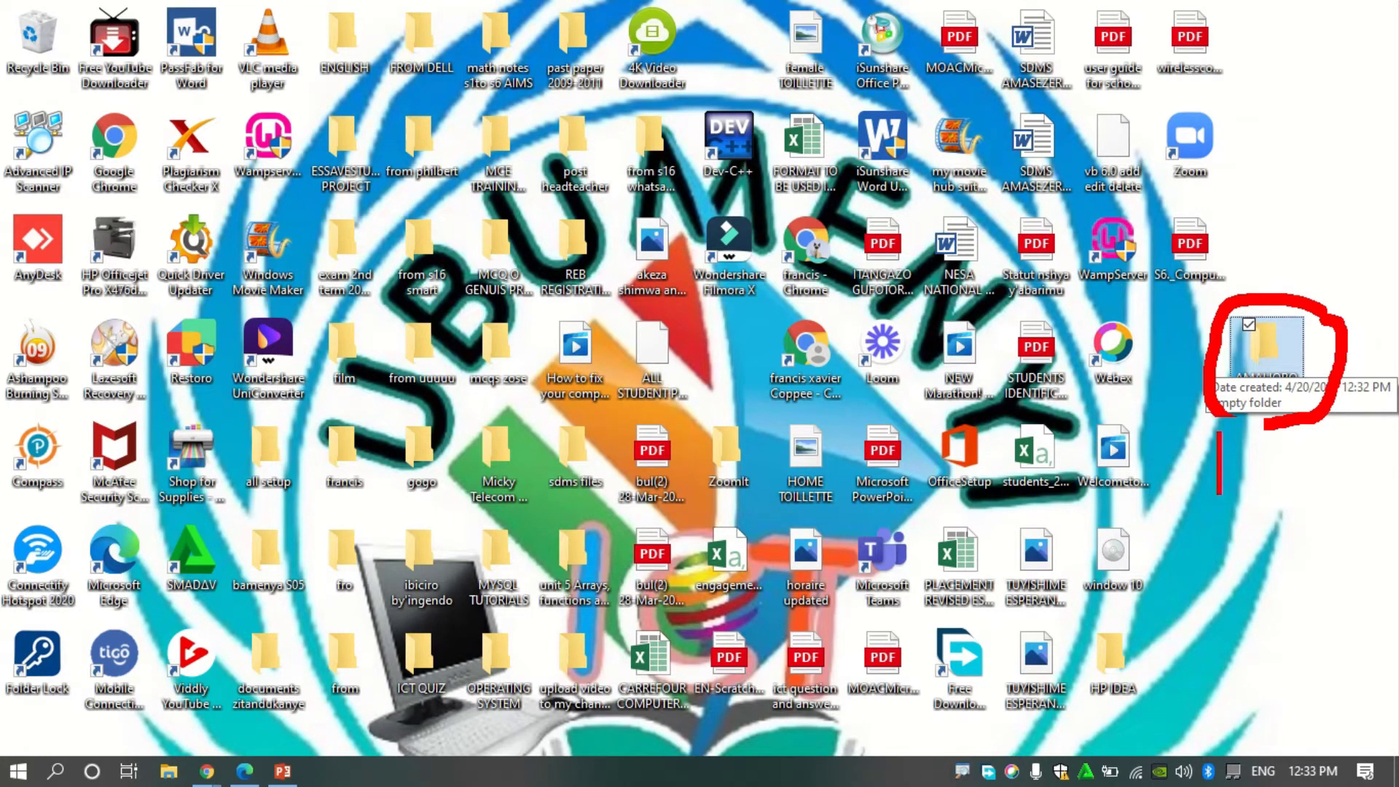
{"action": "type", "text": "W"}
{"action": "key", "text": "BackSpace"}
{"action": "type", "text": "W"}
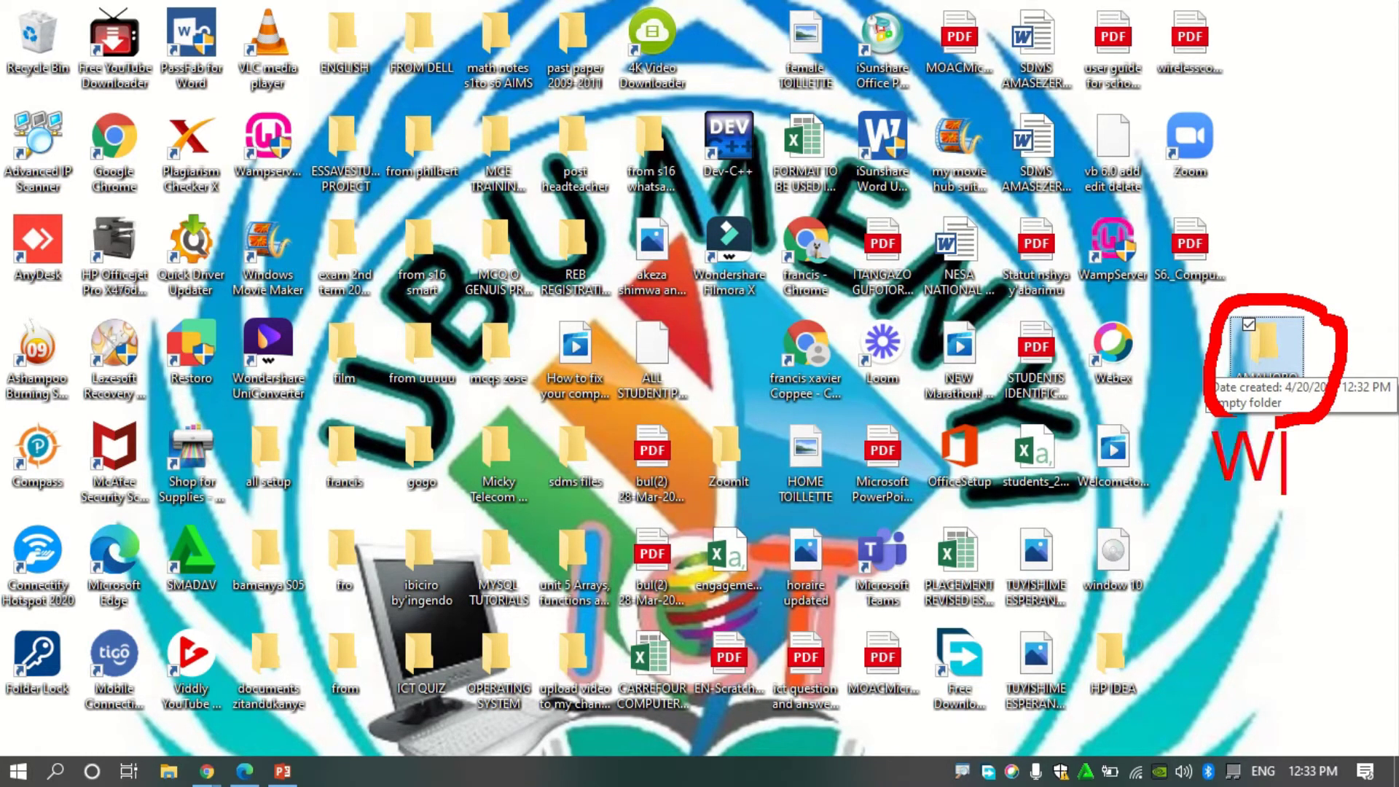
{"action": "key", "text": "BackSpace"}
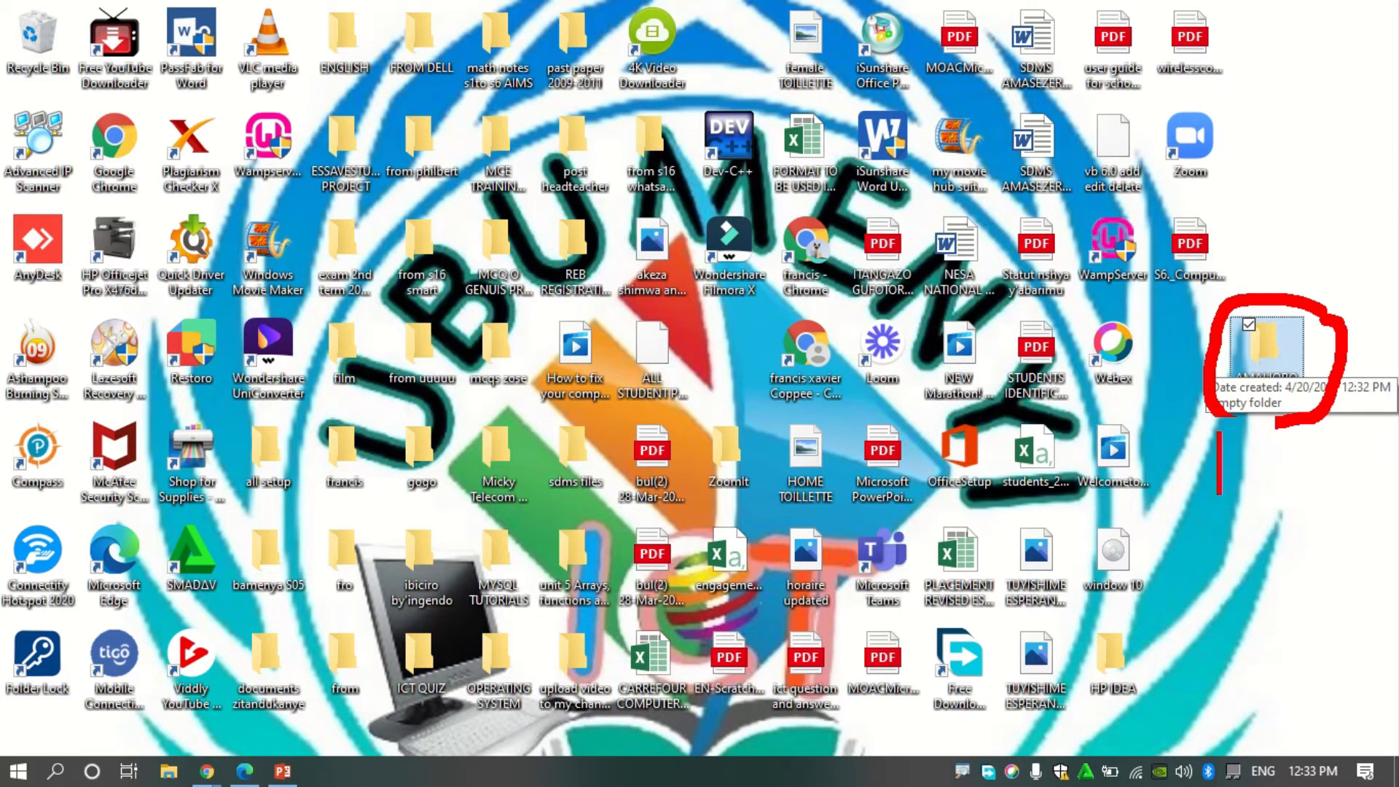
{"action": "type", "text": "T"}
{"action": "key", "text": "BackSpace"}
Write the red annotation "CHANGING ICON OF THIS FOLDER" on two lines below the circled folder, and clear the screen drawings.
{"action": "type", "text": "CHANGI"}
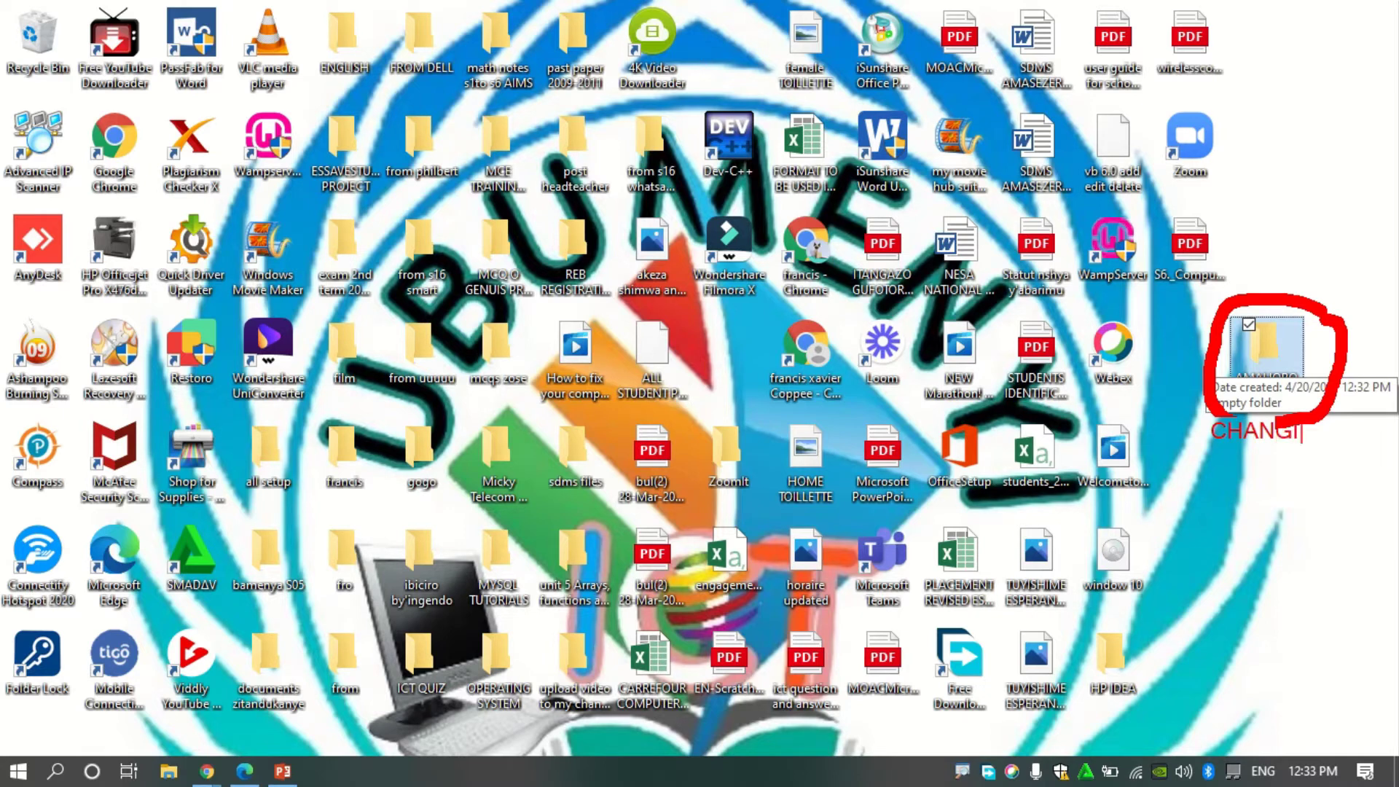
{"action": "type", "text": "NG ICON"}
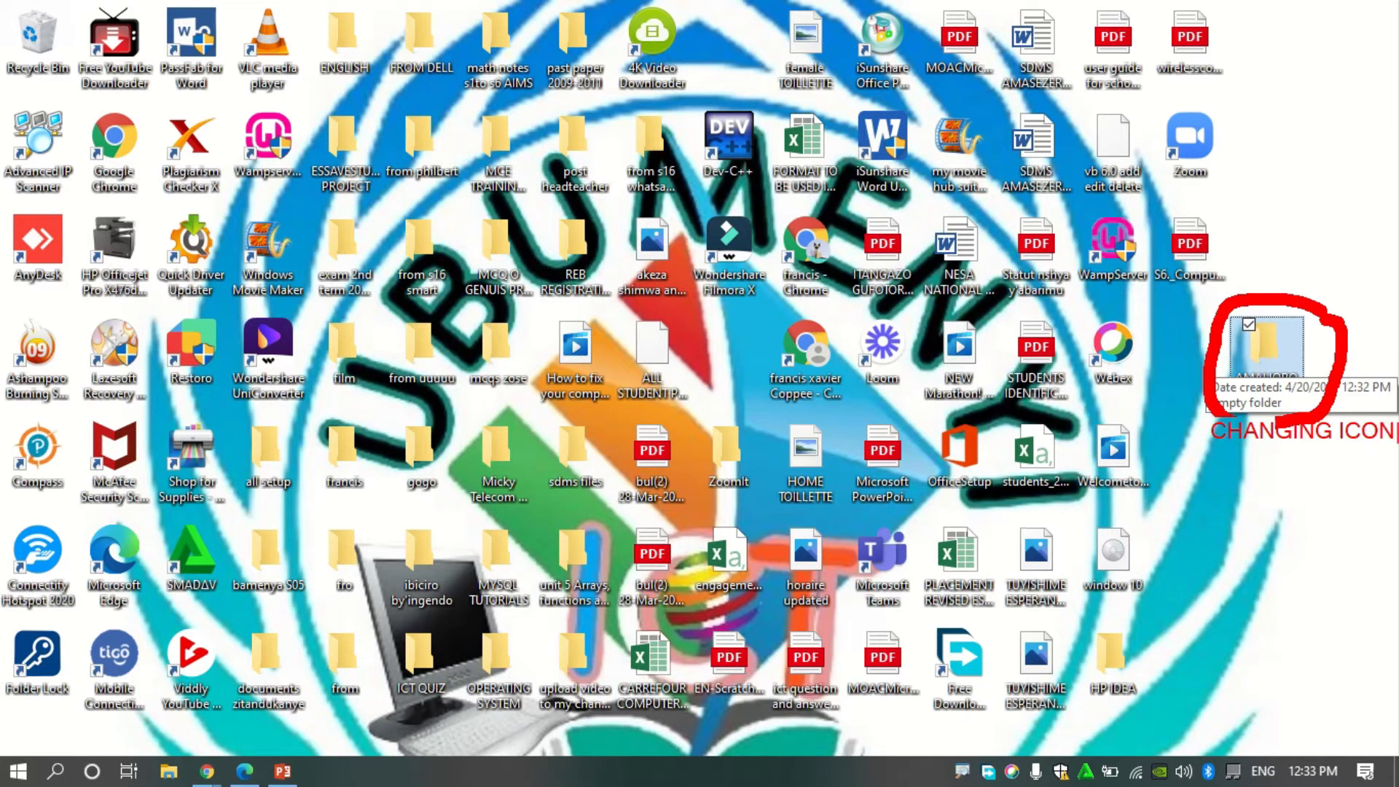
{"action": "key", "text": "Return"}
{"action": "type", "text": "OF THIS "}
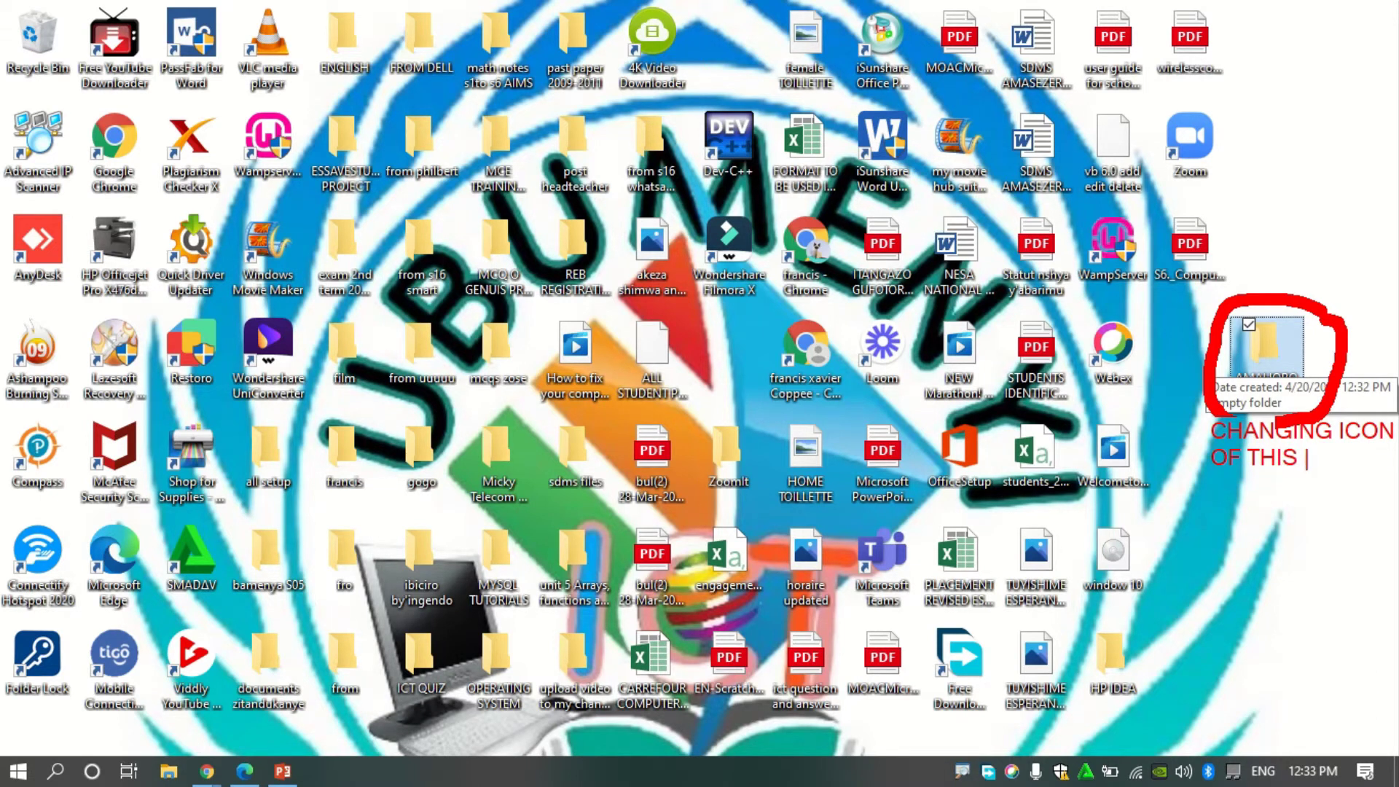
{"action": "type", "text": "FOLDER"}
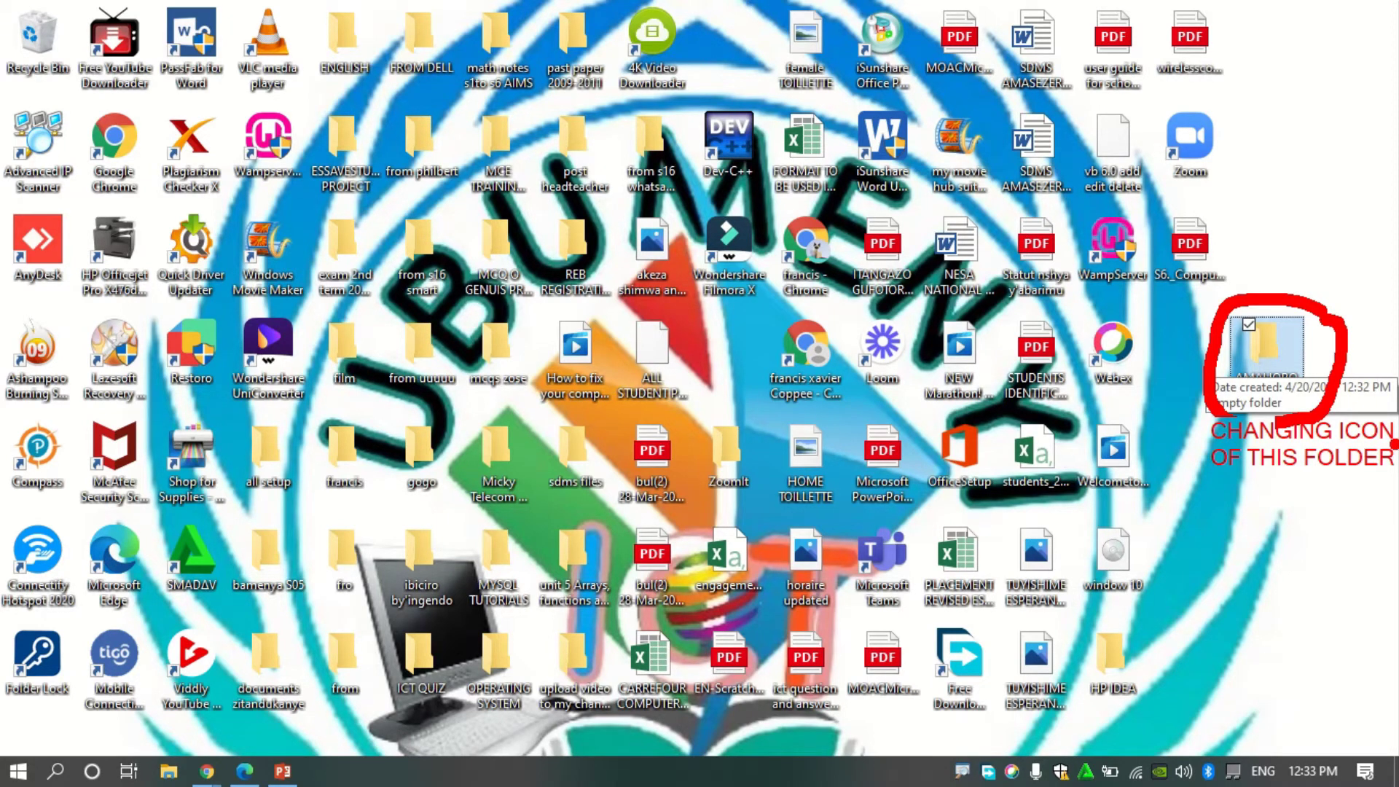
{"action": "key", "text": "Escape"}
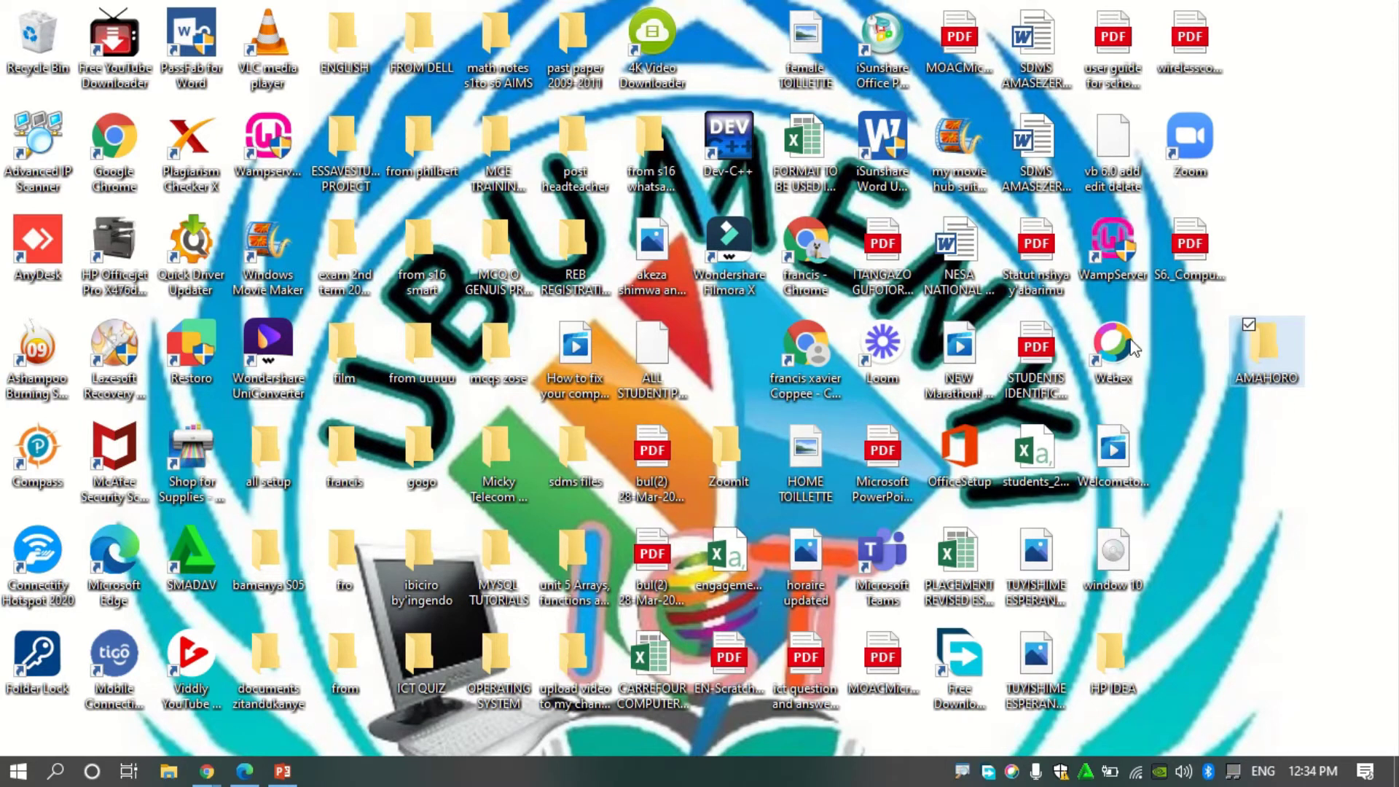
Open the properties of the AMAHORO folder and show its customization settings.
{"action": "left_click", "coordinate": [1312, 364]}
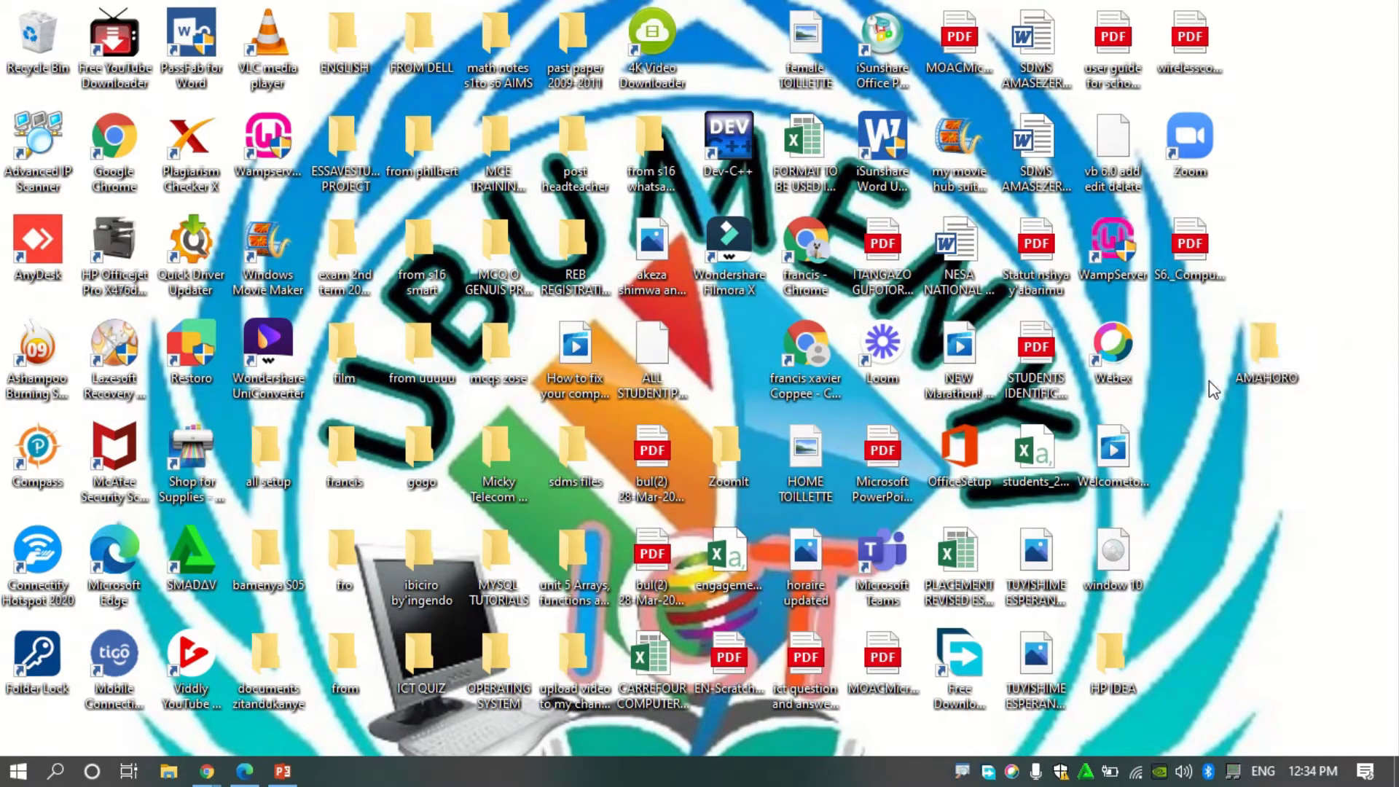
{"action": "double_click", "coordinate": [1265, 346]}
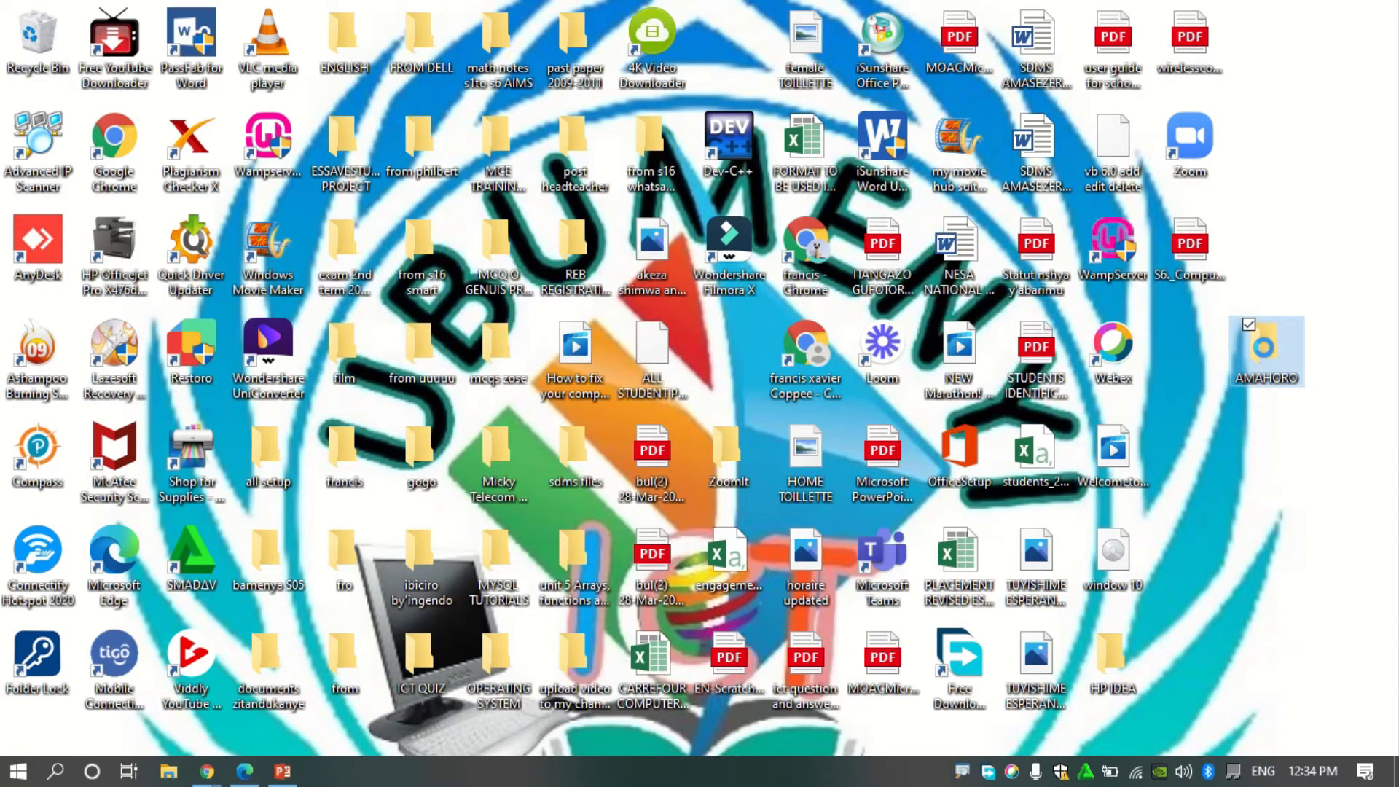
{"action": "right_click", "coordinate": [1265, 348]}
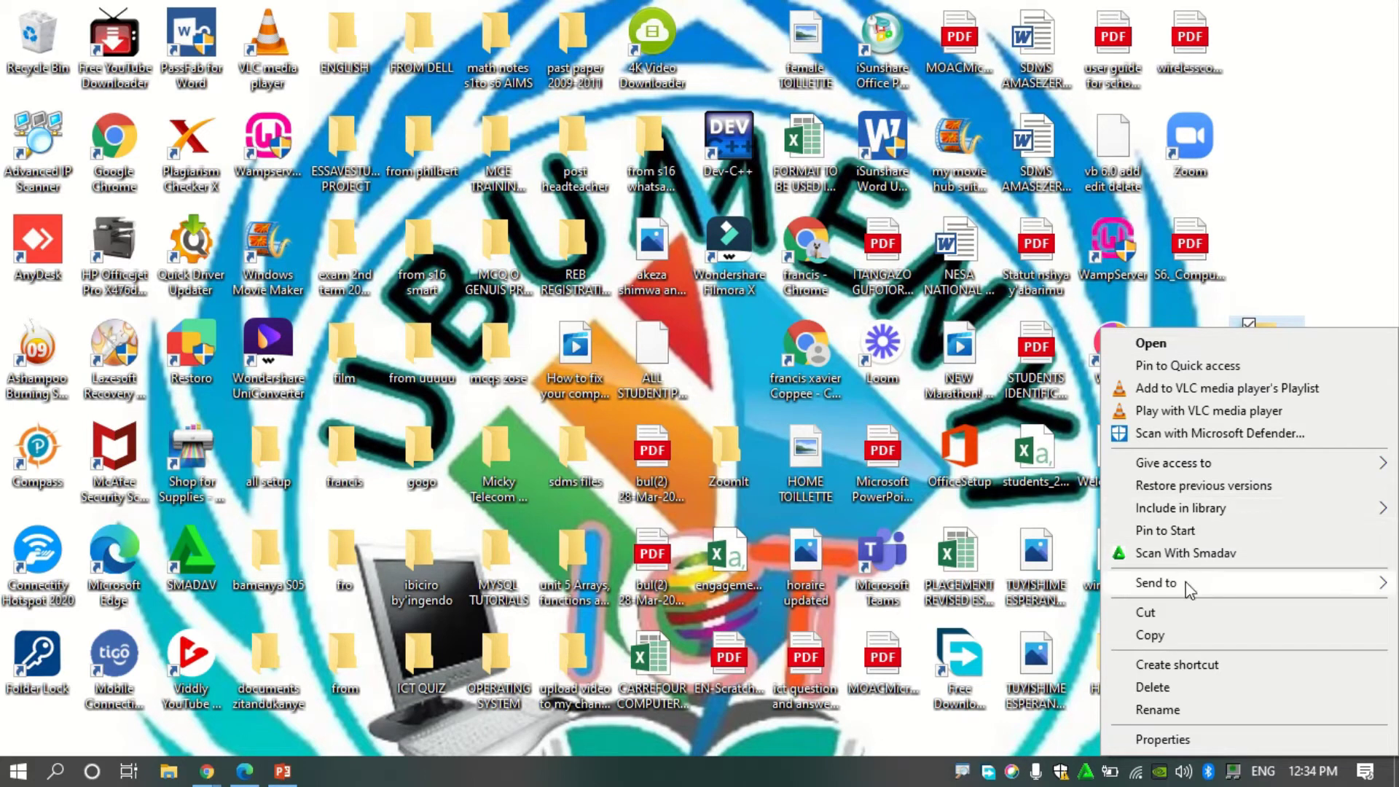
{"action": "left_click", "coordinate": [1165, 739]}
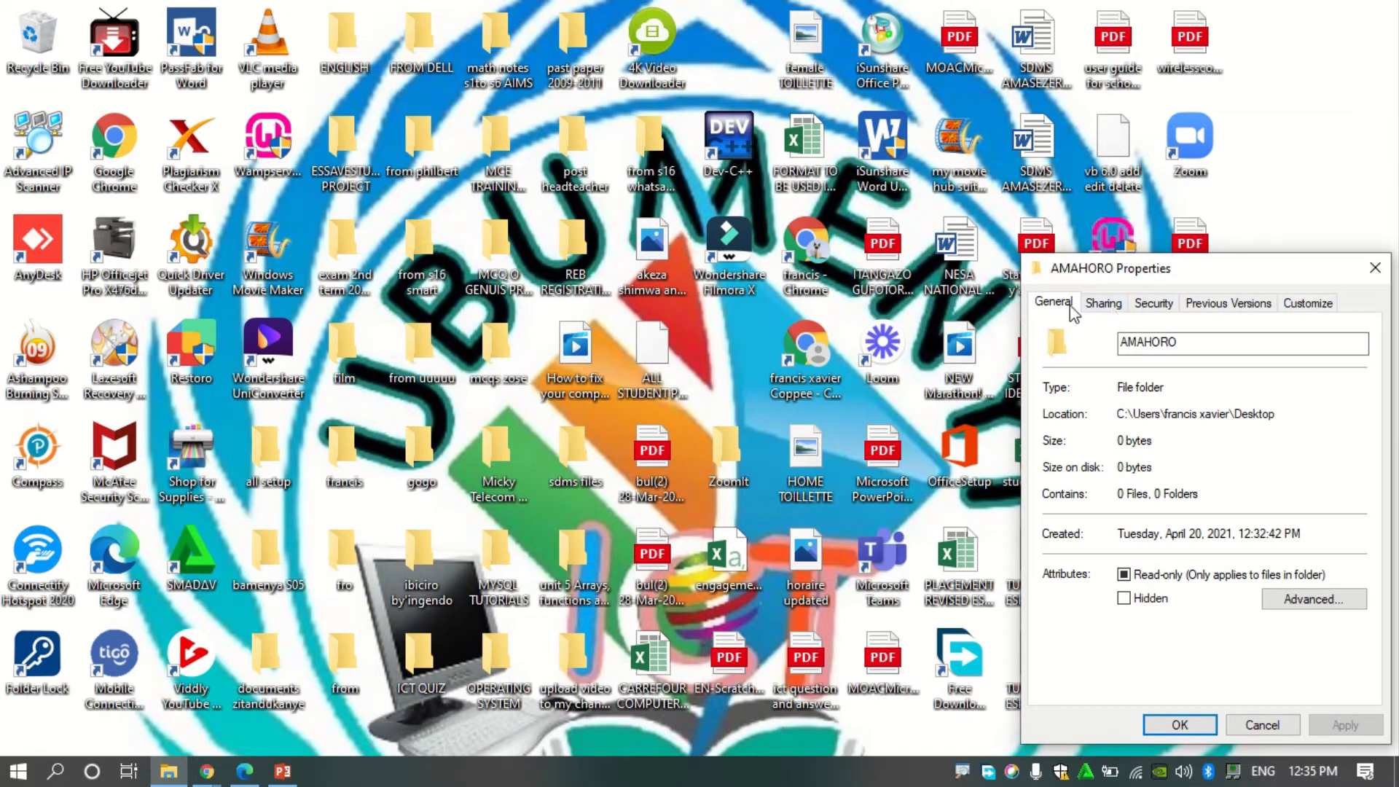
{"action": "left_click", "coordinate": [1107, 304]}
{"action": "mouse_move", "coordinate": [1334, 285]}
{"action": "left_mouse_down"}
{"action": "mouse_move", "coordinate": [1278, 284]}
{"action": "mouse_move", "coordinate": [1279, 316]}
{"action": "mouse_move", "coordinate": [1352, 319]}
{"action": "mouse_move", "coordinate": [1334, 281]}
{"action": "left_mouse_up"}
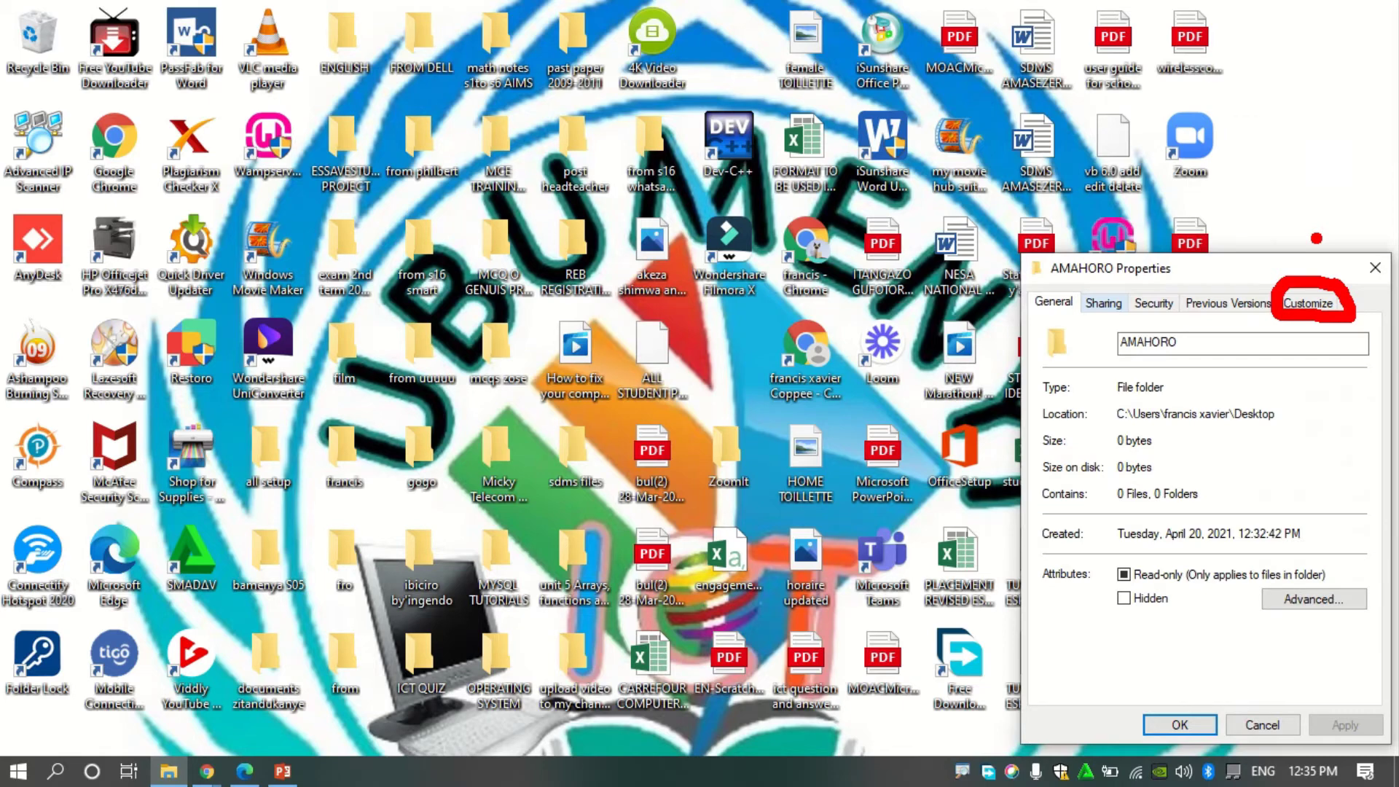
{"action": "key", "text": "super"}
{"action": "left_click", "coordinate": [1310, 303]}
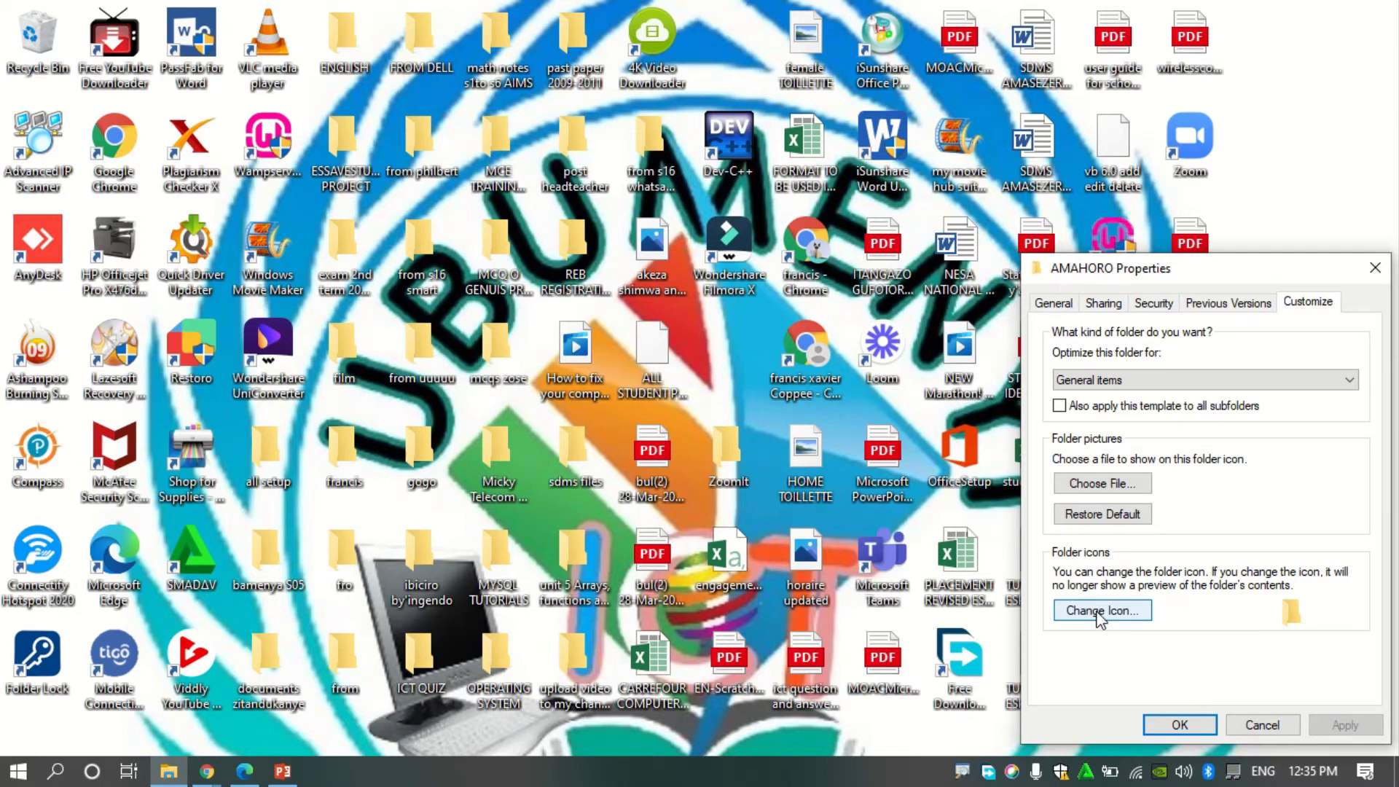
Circle the icon change option in green, box the current folder icon preview in red, and clear the drawings.
{"action": "left_click", "coordinate": [1132, 601]}
{"action": "mouse_move", "coordinate": [1132, 587]}
{"action": "left_mouse_down"}
{"action": "mouse_move", "coordinate": [1061, 588]}
{"action": "mouse_move", "coordinate": [1040, 611]}
{"action": "mouse_move", "coordinate": [1096, 636]}
{"action": "mouse_move", "coordinate": [1159, 635]}
{"action": "mouse_move", "coordinate": [1160, 609]}
{"action": "mouse_move", "coordinate": [1137, 589]}
{"action": "left_mouse_up"}
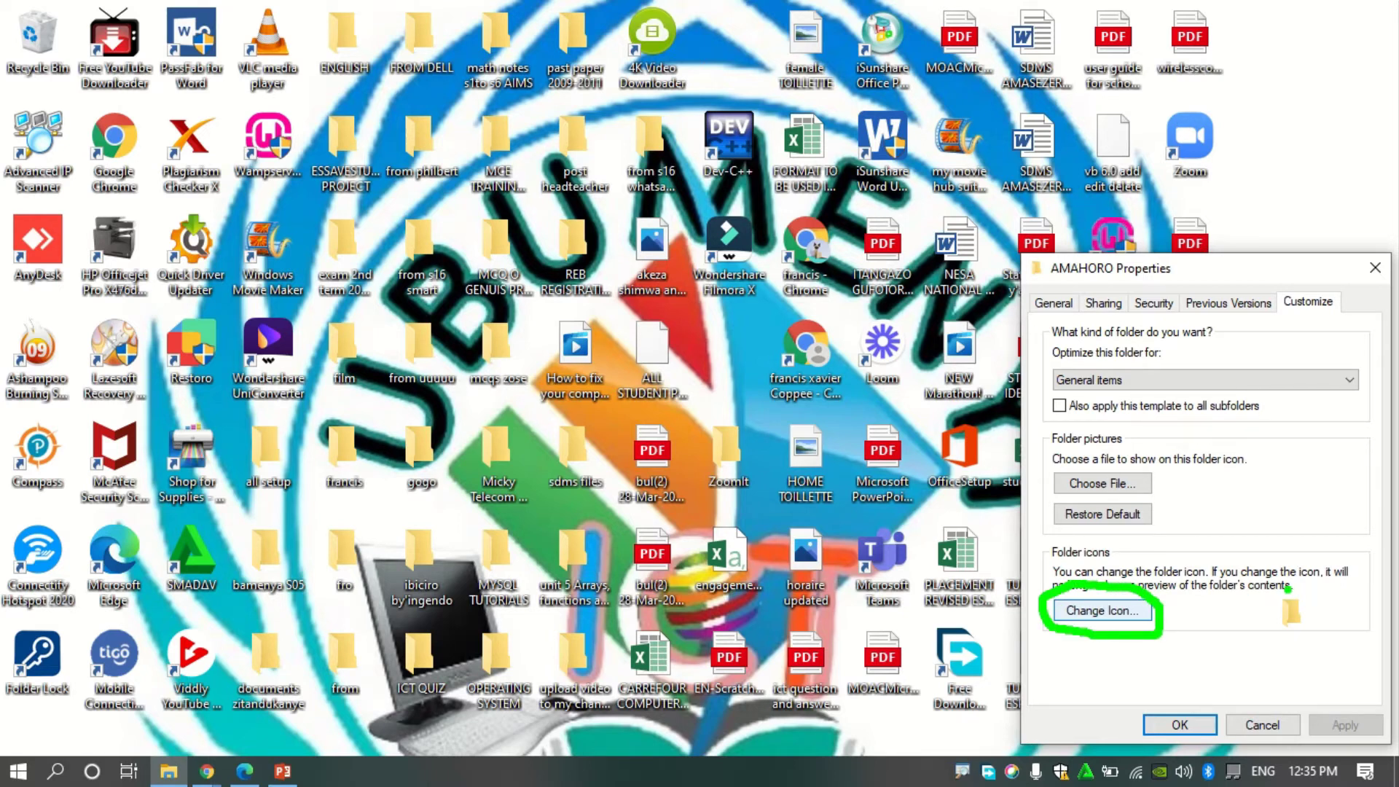
{"action": "key", "text": "r"}
{"action": "mouse_move", "coordinate": [1271, 589]}
{"action": "left_mouse_down"}
{"action": "mouse_move", "coordinate": [1305, 644]}
{"action": "mouse_move", "coordinate": [1314, 636]}
{"action": "left_mouse_up"}
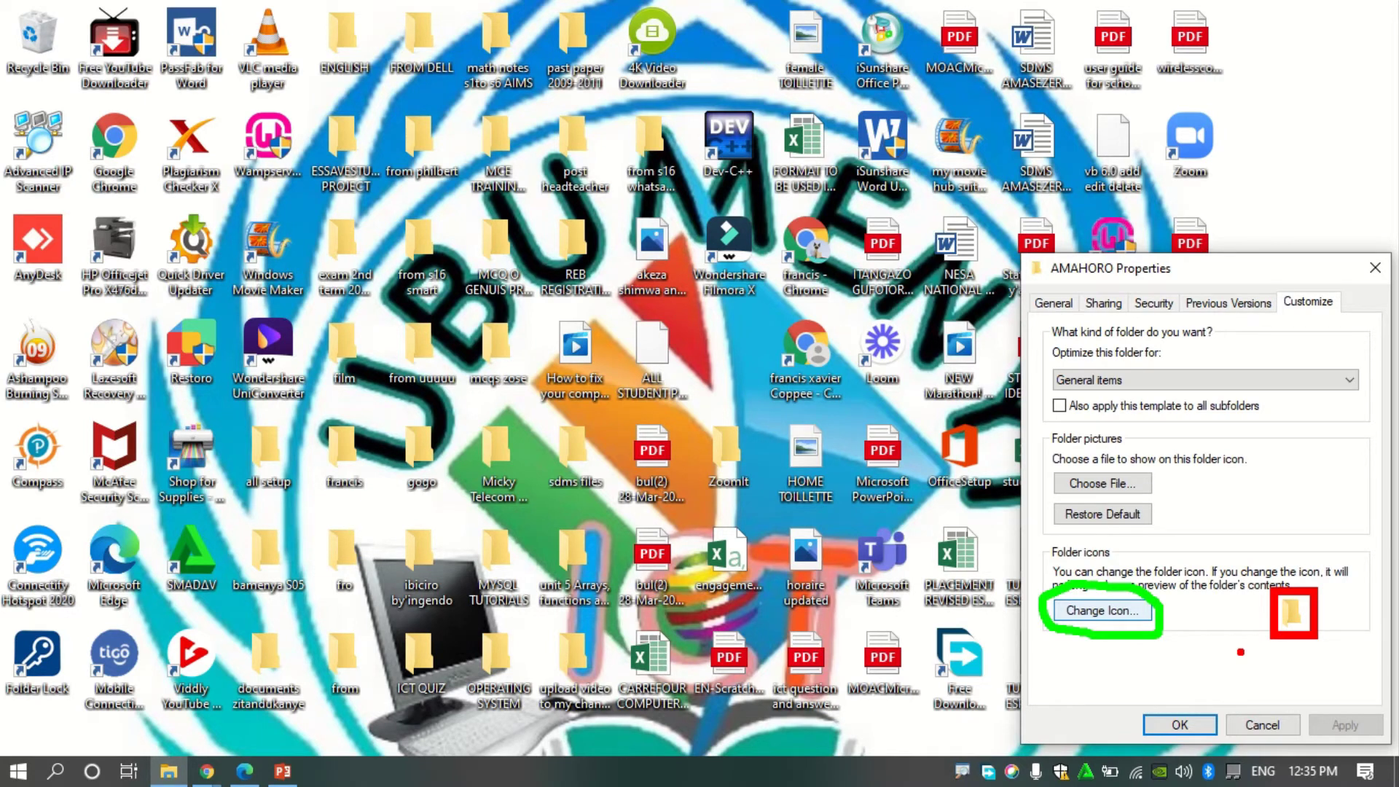
{"action": "left_click_drag", "start_coordinate": [1241, 653], "coordinate": [1275, 622]}
{"action": "key", "text": "Escape"}
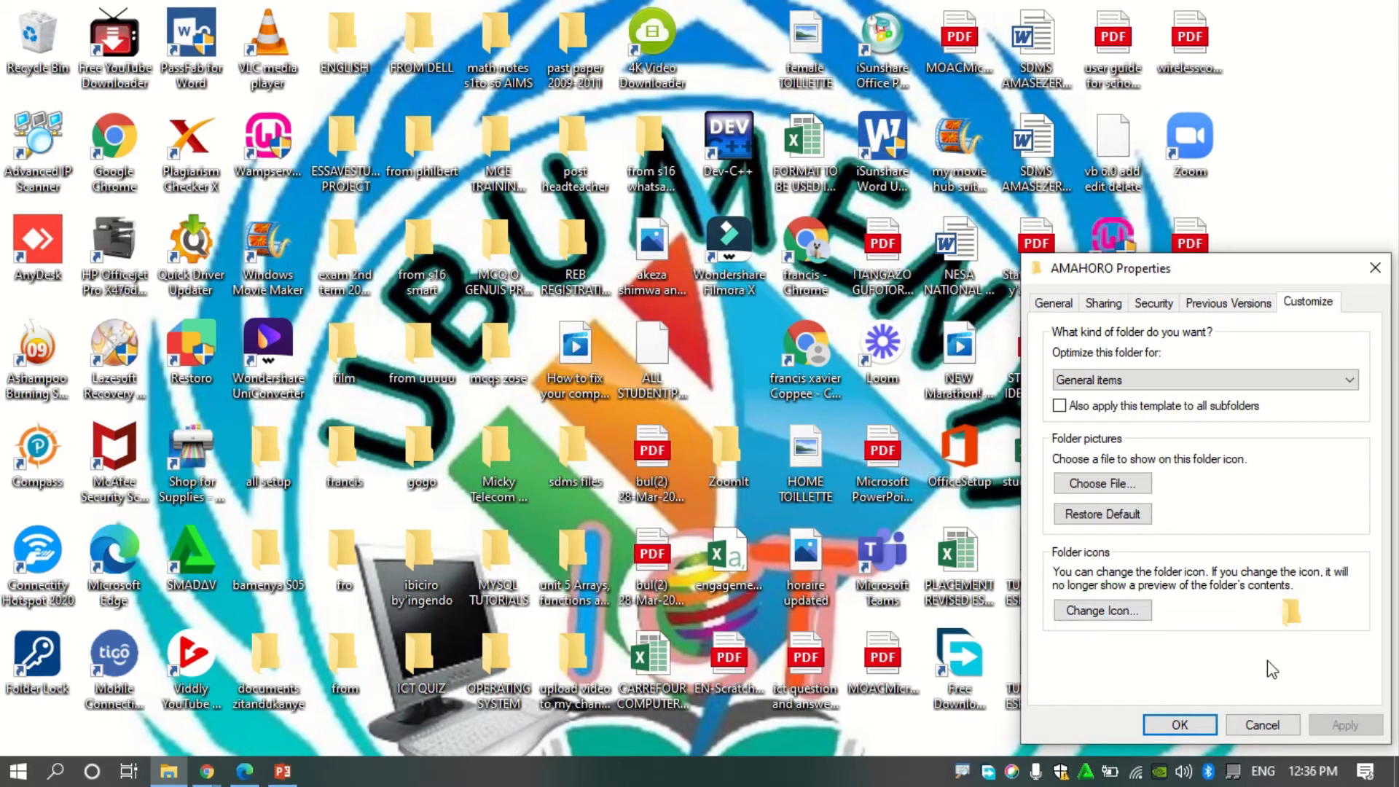
Choose the green tree from the SHELL32.dll icons as the AMAHORO folder's icon.
{"action": "left_click", "coordinate": [1089, 610]}
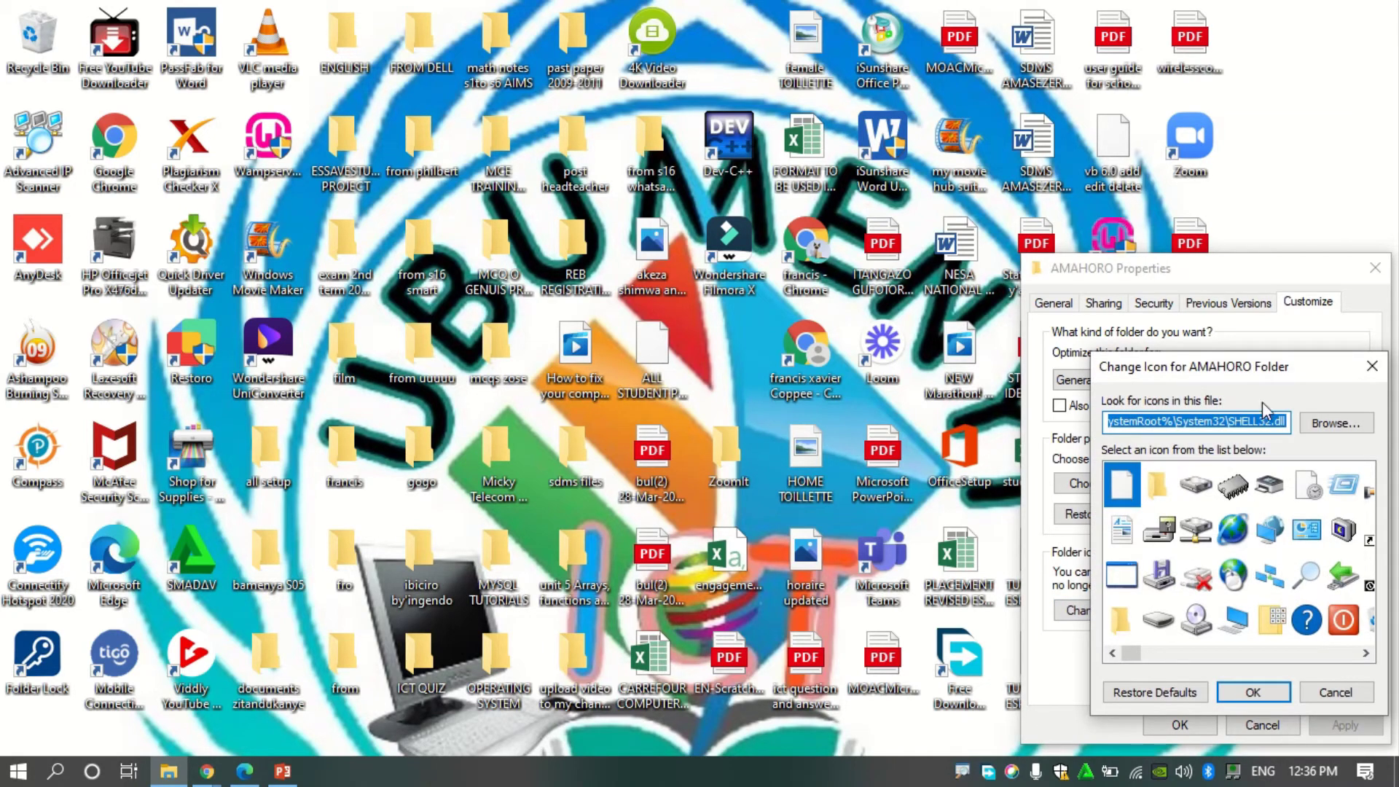
{"action": "left_click_drag", "start_coordinate": [1263, 372], "coordinate": [844, 265]}
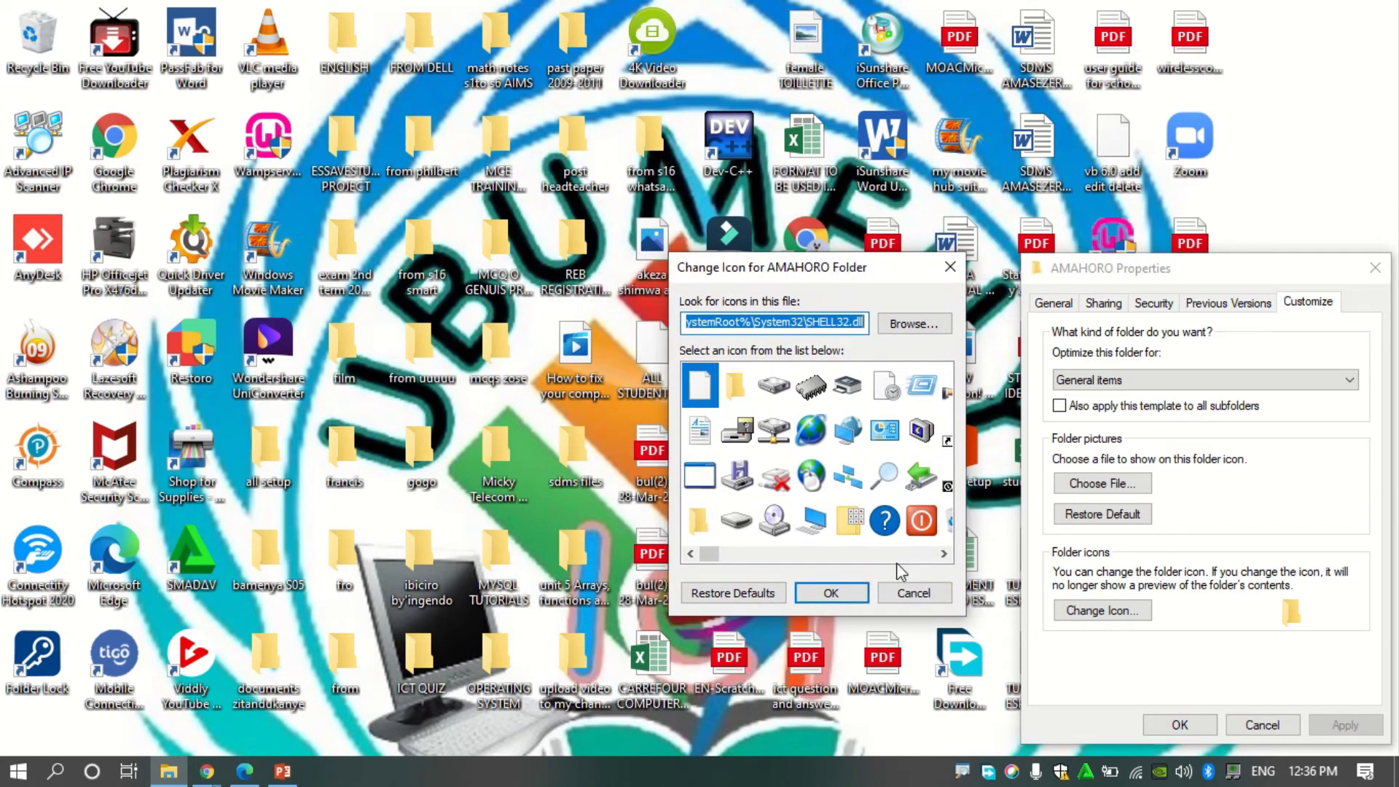
{"action": "left_click_drag", "start_coordinate": [944, 555], "coordinate": [944, 557]}
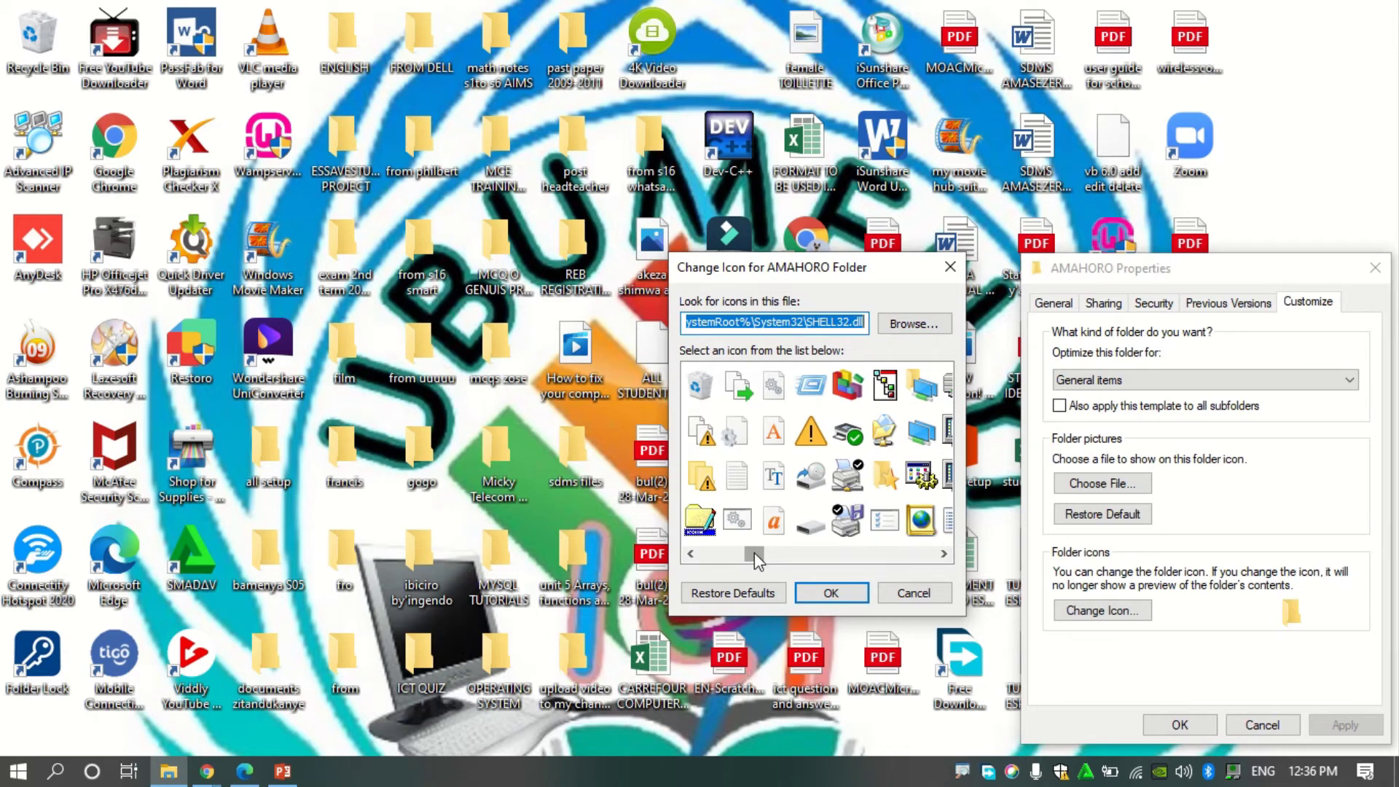
{"action": "mouse_move", "coordinate": [754, 552]}
{"action": "left_mouse_down"}
{"action": "mouse_move", "coordinate": [708, 556]}
{"action": "mouse_move", "coordinate": [736, 550]}
{"action": "left_mouse_up"}
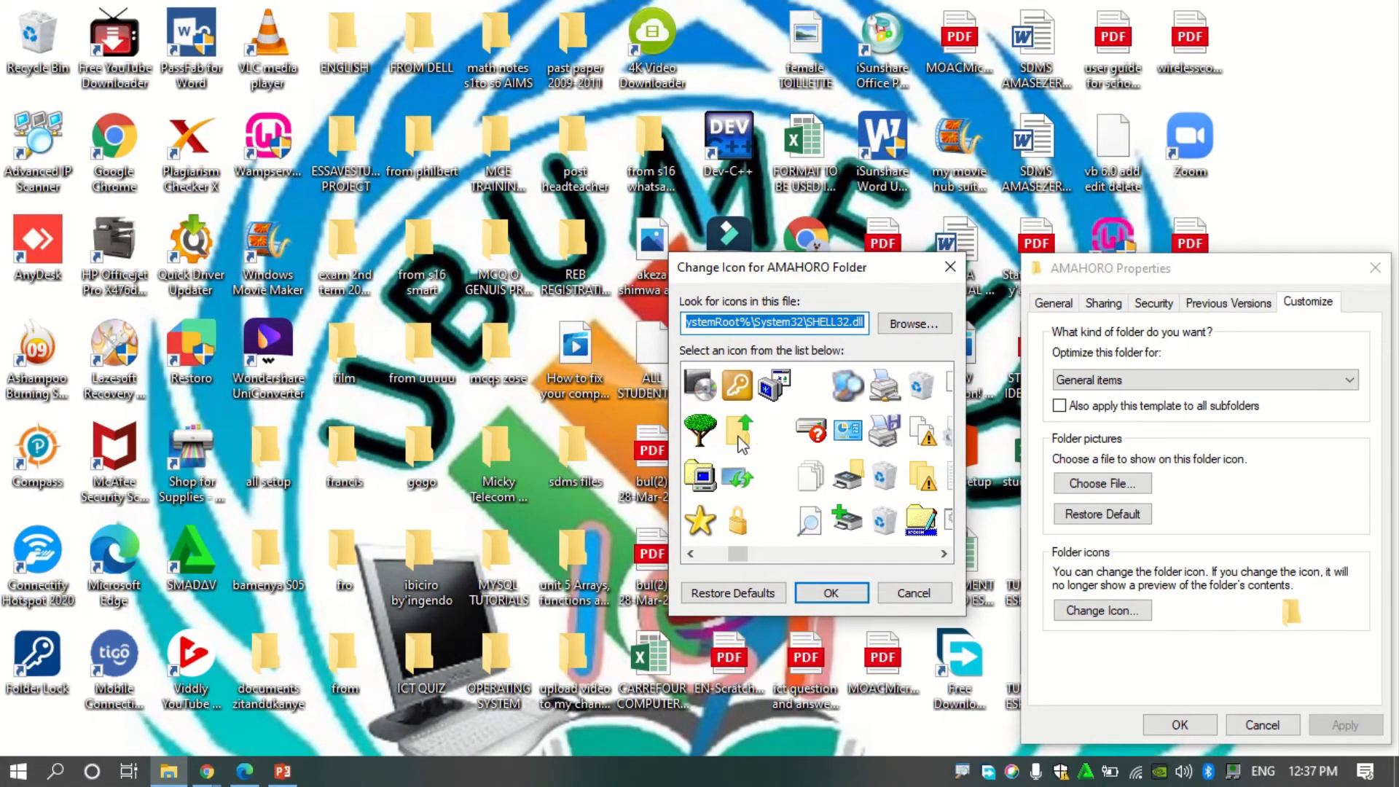
{"action": "left_click", "coordinate": [699, 429]}
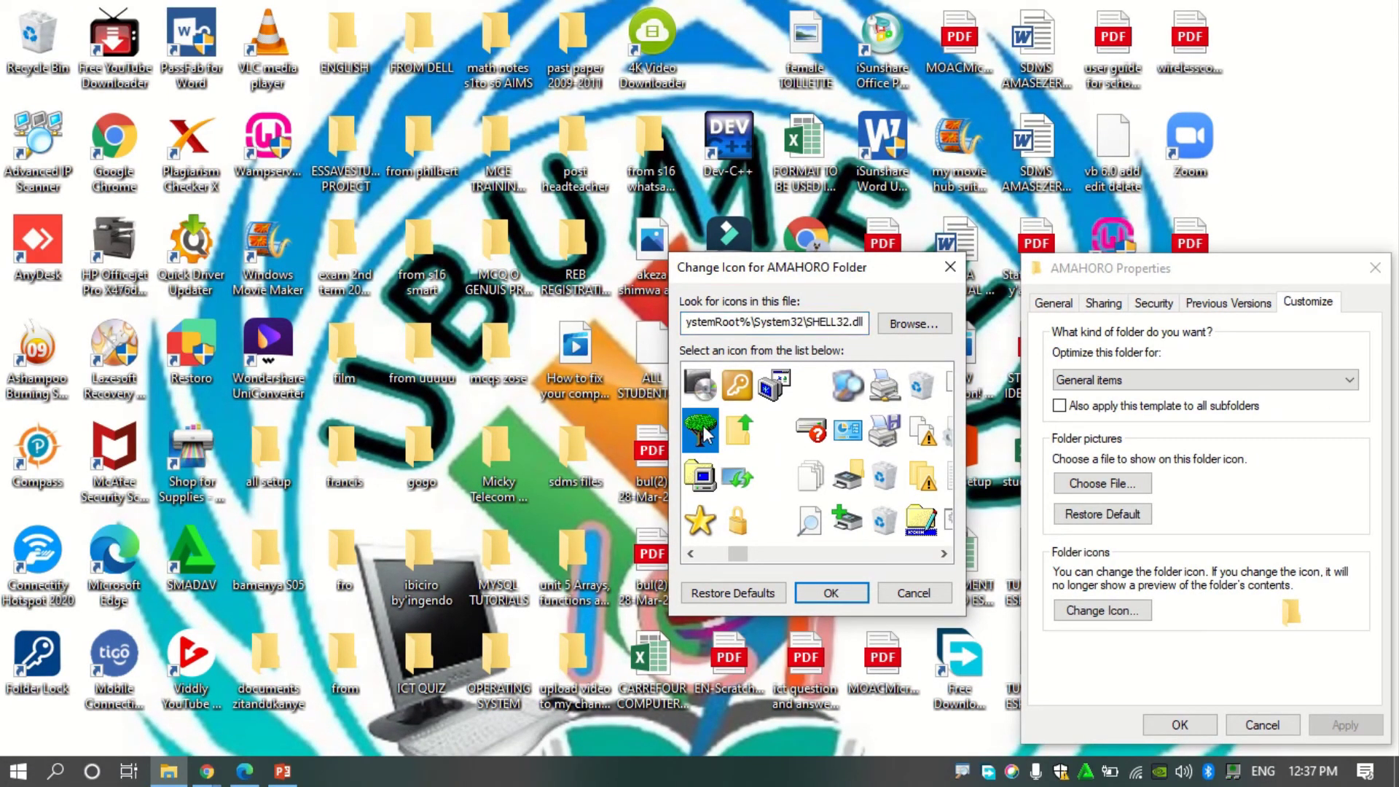
{"action": "left_click", "coordinate": [820, 596]}
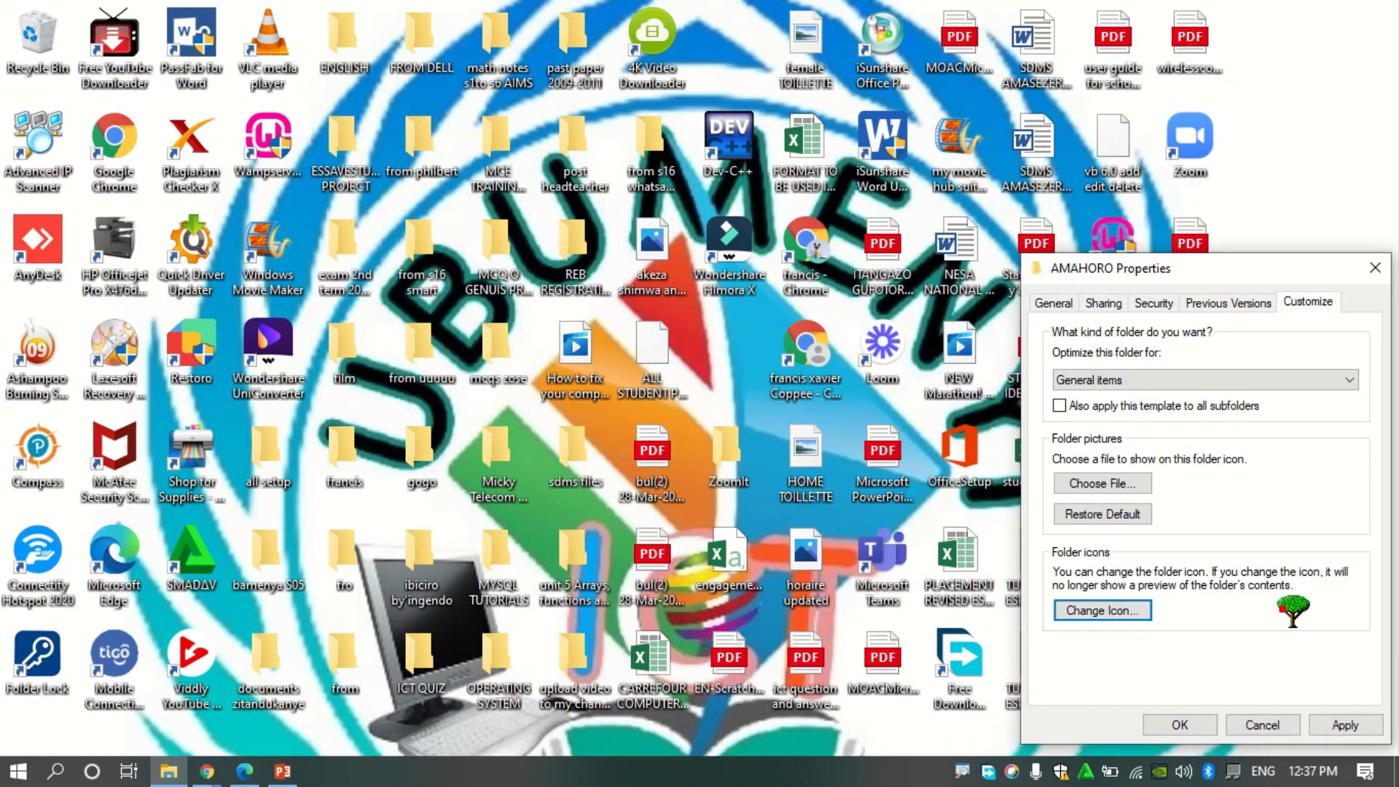
Circle the tree icon preview in red, mark Apply as 1 and OK as 2, and clear the drawings.
{"action": "mouse_move", "coordinate": [1269, 595]}
{"action": "left_mouse_down"}
{"action": "mouse_move", "coordinate": [1281, 627]}
{"action": "mouse_move", "coordinate": [1312, 636]}
{"action": "mouse_move", "coordinate": [1332, 606]}
{"action": "mouse_move", "coordinate": [1301, 588]}
{"action": "mouse_move", "coordinate": [1268, 592]}
{"action": "left_mouse_up"}
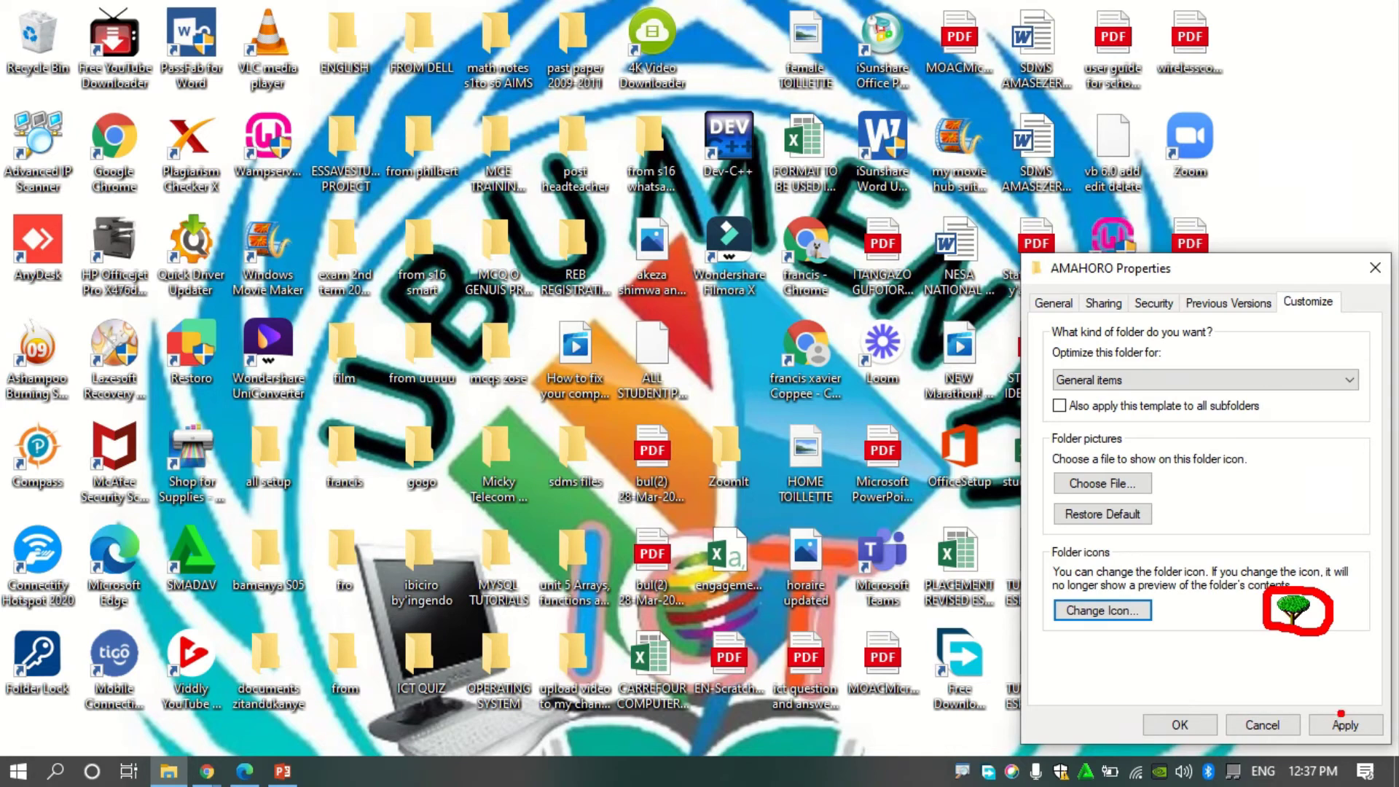
{"action": "mouse_move", "coordinate": [1346, 710]}
{"action": "left_mouse_down"}
{"action": "mouse_move", "coordinate": [1316, 724]}
{"action": "mouse_move", "coordinate": [1323, 744]}
{"action": "mouse_move", "coordinate": [1367, 745]}
{"action": "mouse_move", "coordinate": [1378, 722]}
{"action": "mouse_move", "coordinate": [1353, 710]}
{"action": "mouse_move", "coordinate": [1383, 669]}
{"action": "left_mouse_up"}
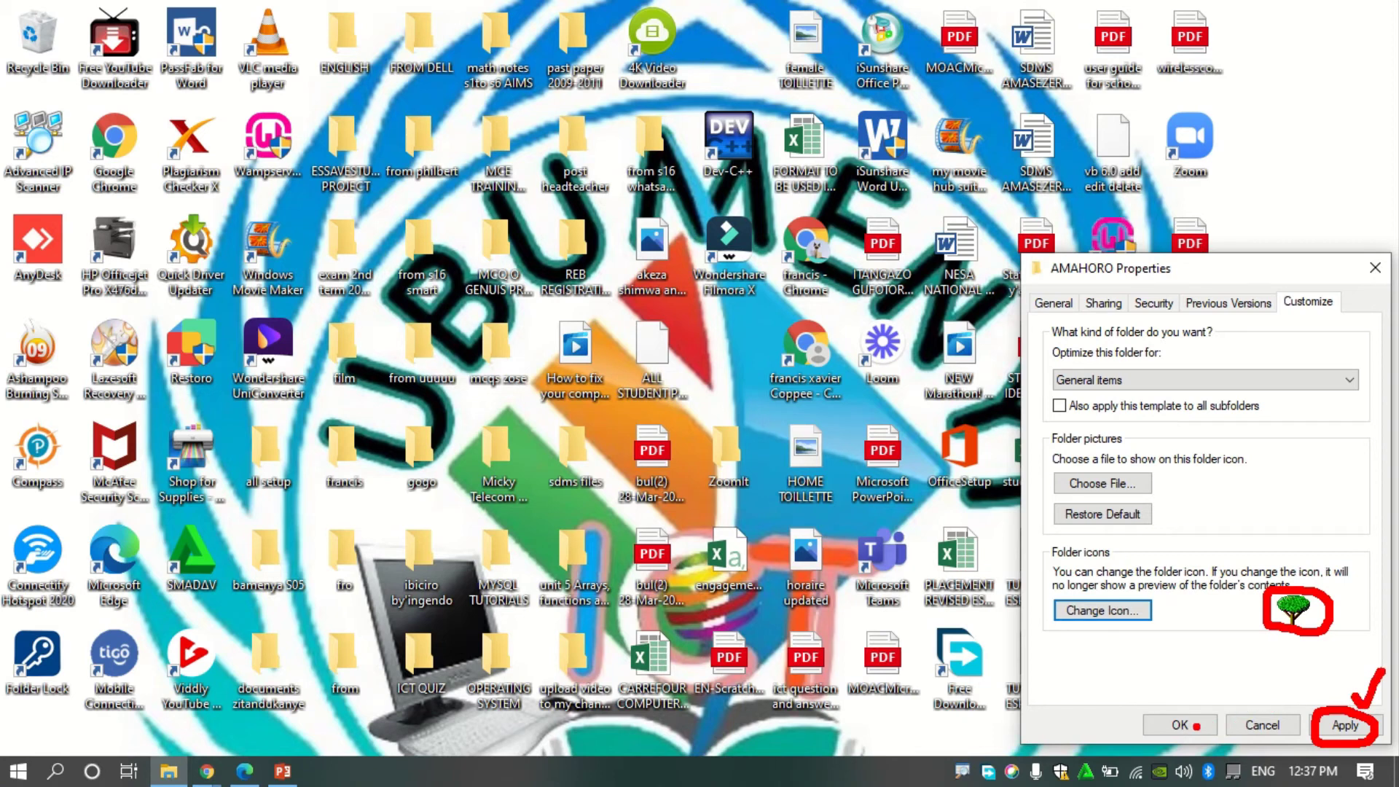
{"action": "left_click_drag", "start_coordinate": [1165, 703], "coordinate": [1208, 675]}
{"action": "mouse_move", "coordinate": [1328, 691]}
{"action": "left_mouse_down"}
{"action": "mouse_move", "coordinate": [1338, 672]}
{"action": "mouse_move", "coordinate": [1336, 696]}
{"action": "left_mouse_up"}
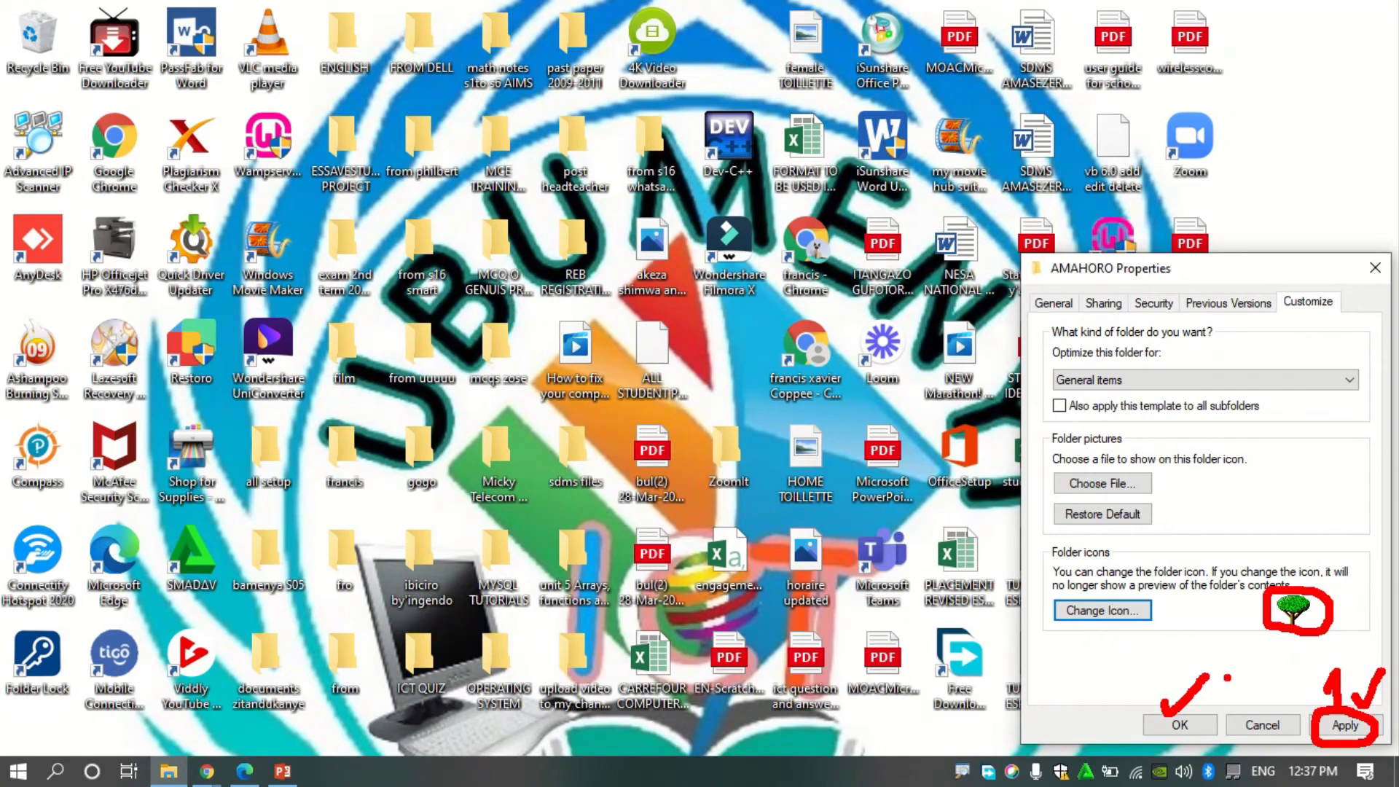
{"action": "mouse_move", "coordinate": [1210, 687]}
{"action": "left_mouse_down"}
{"action": "mouse_move", "coordinate": [1232, 689]}
{"action": "mouse_move", "coordinate": [1213, 711]}
{"action": "left_mouse_up"}
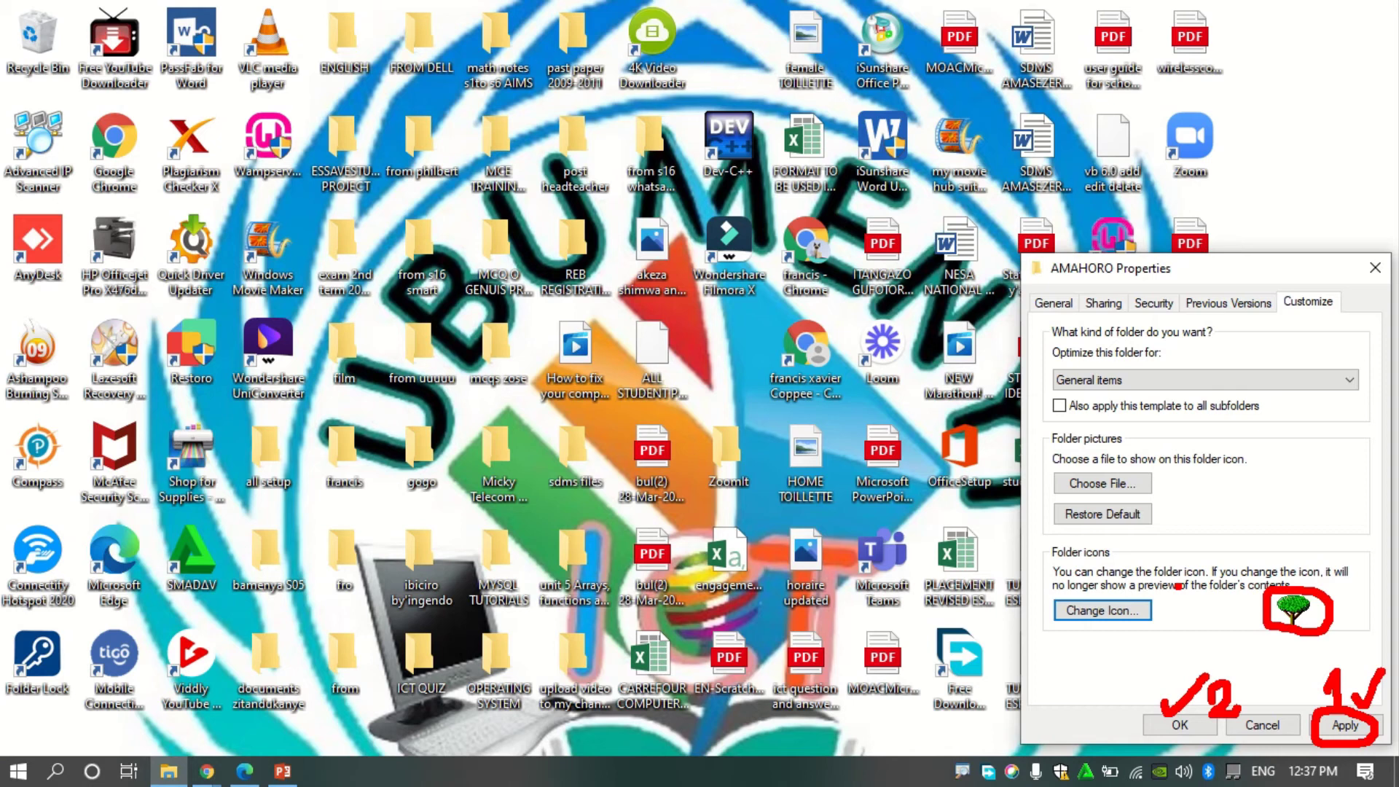
{"action": "key", "text": "Escape"}
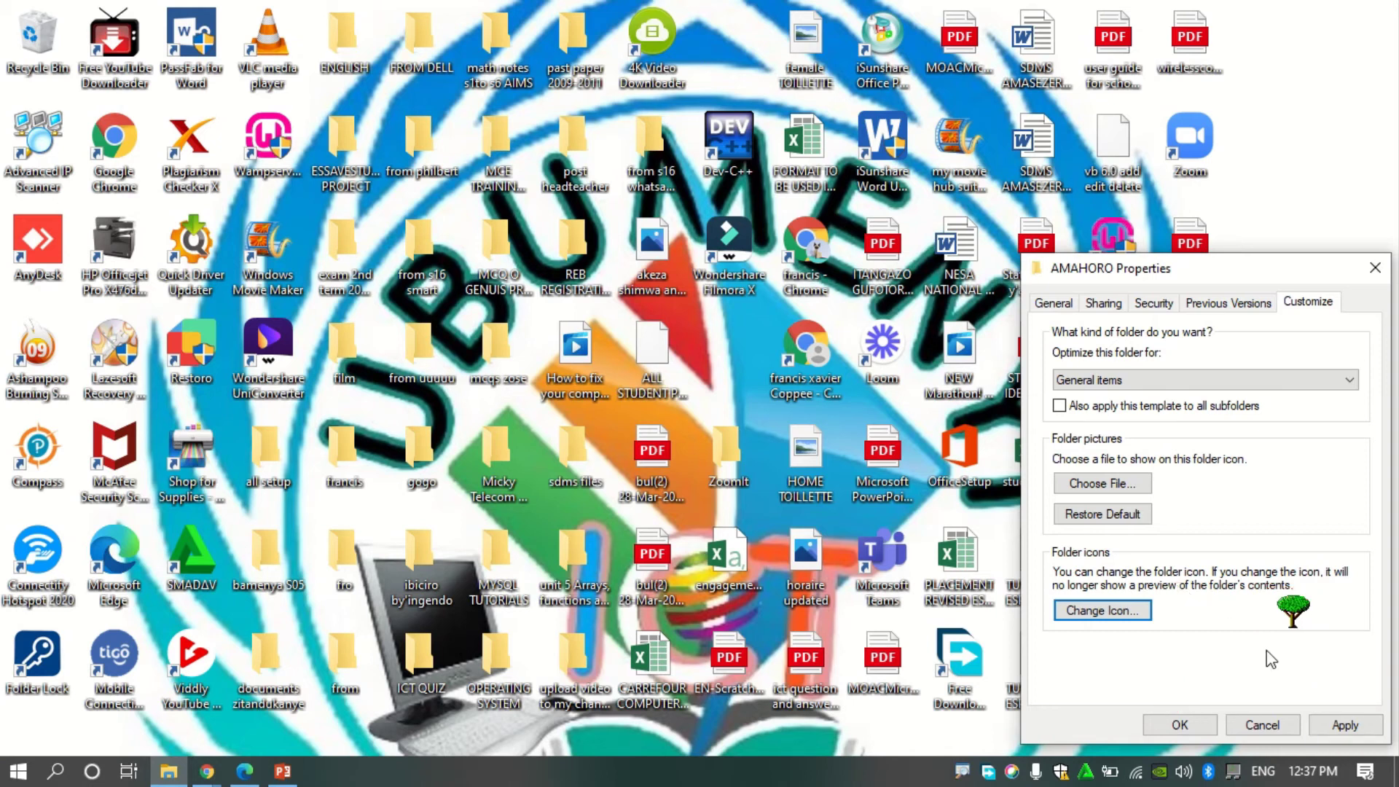
Apply the tree icon to the folder, close its properties, and move the folder one slot down on the desktop.
{"action": "left_click", "coordinate": [1338, 726]}
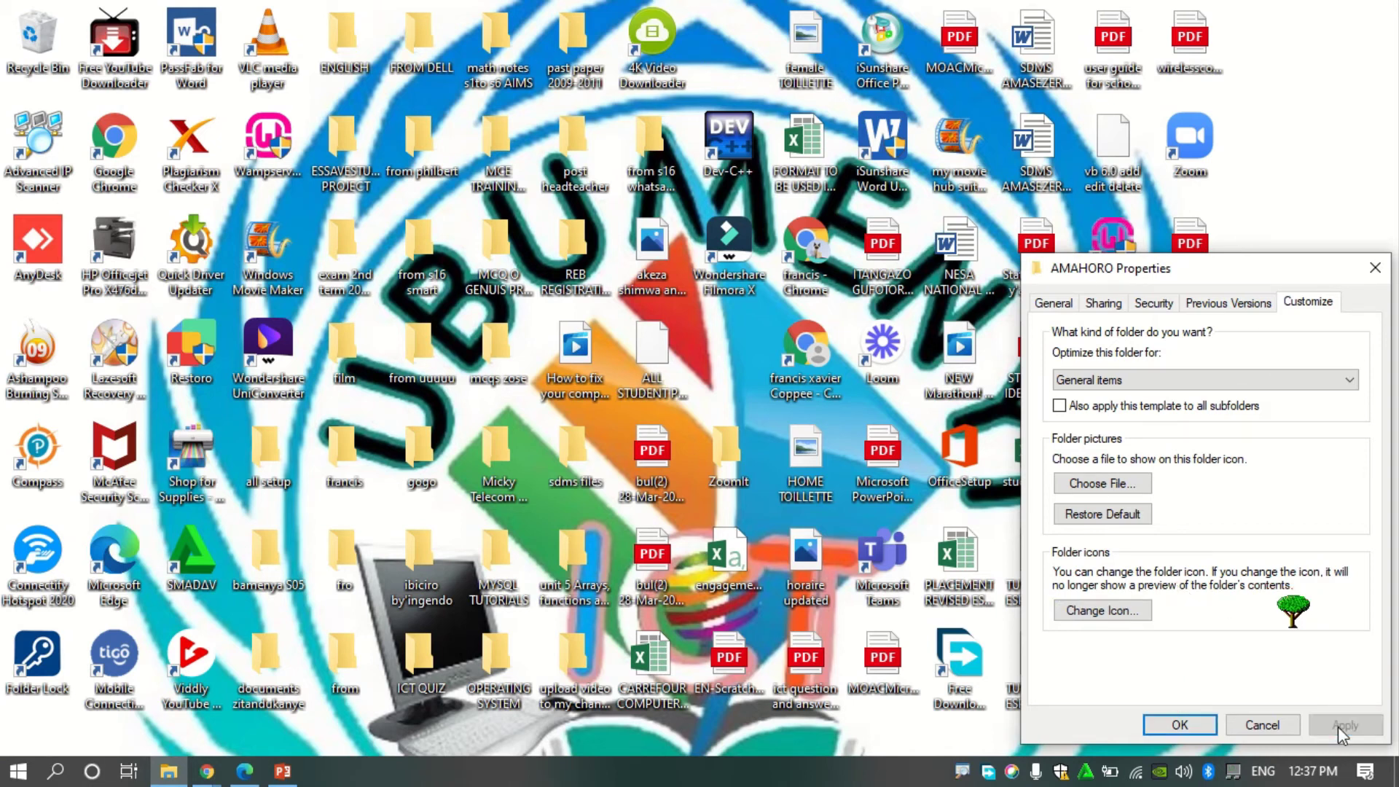
{"action": "left_click", "coordinate": [1180, 725]}
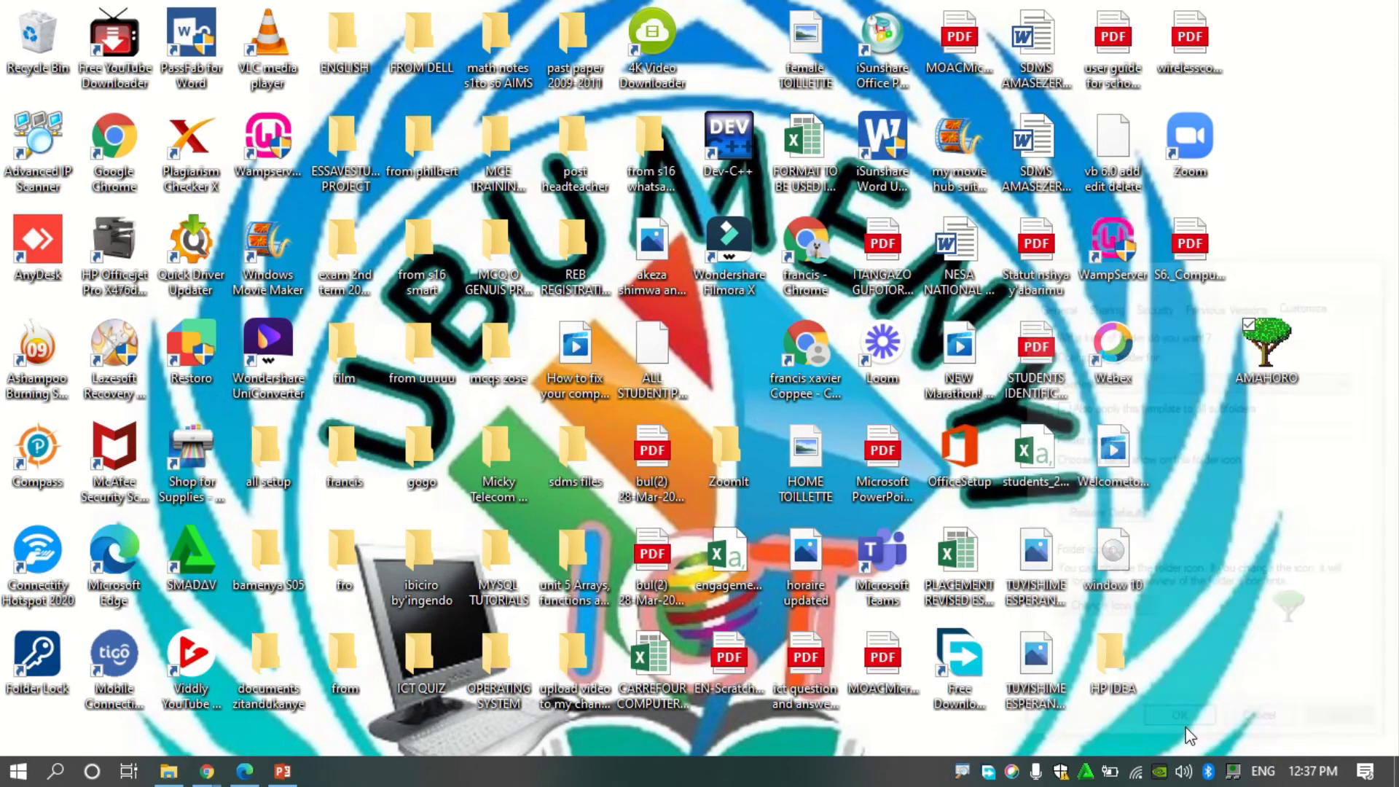
{"action": "left_click_drag", "start_coordinate": [1274, 348], "coordinate": [1274, 437]}
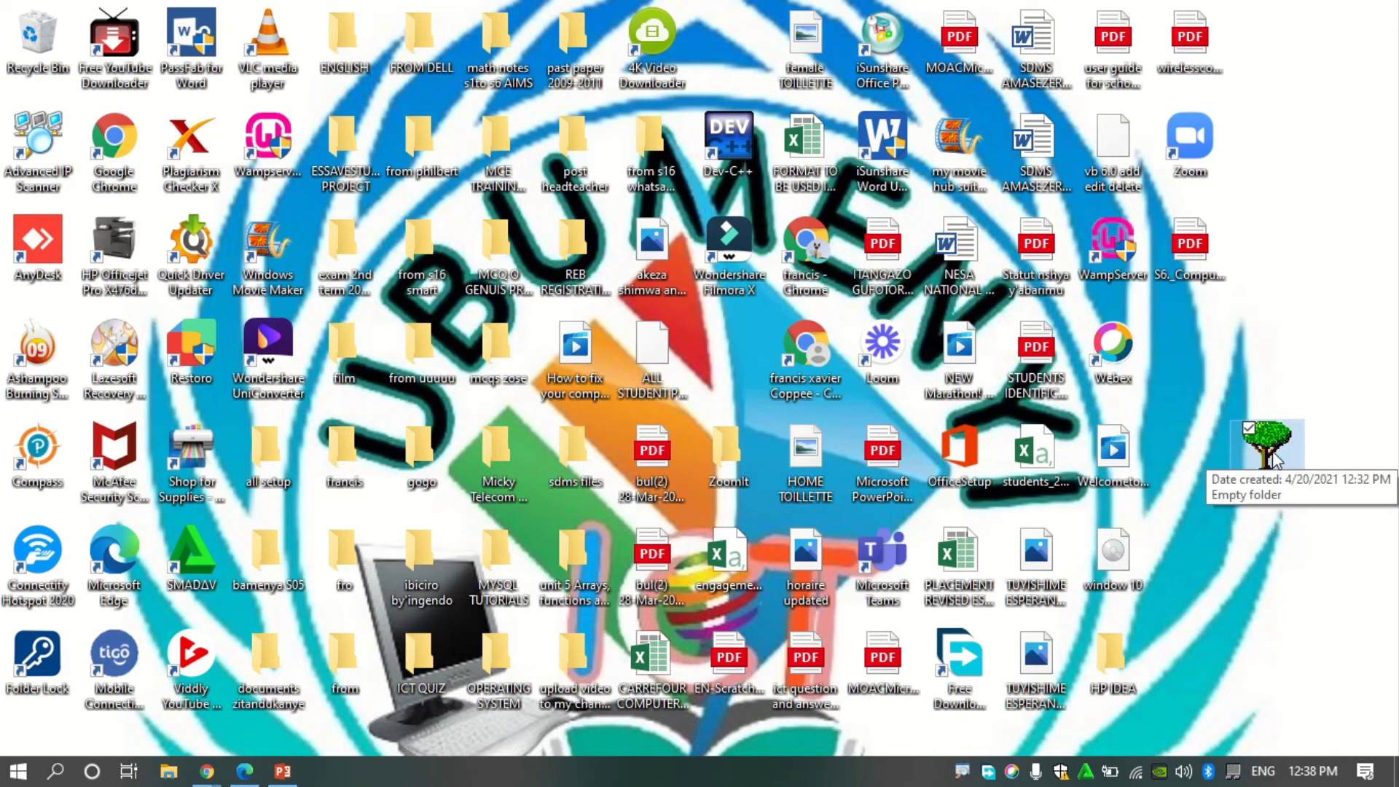
Change the AMAHORO folder's icon to the red power symbol from SHELL32.dll and move the folder one slot up on the desktop.
{"action": "mouse_move", "coordinate": [1274, 460]}
{"action": "left_mouse_down"}
{"action": "mouse_move", "coordinate": [1274, 376]}
{"action": "mouse_move", "coordinate": [1266, 441]}
{"action": "left_mouse_up"}
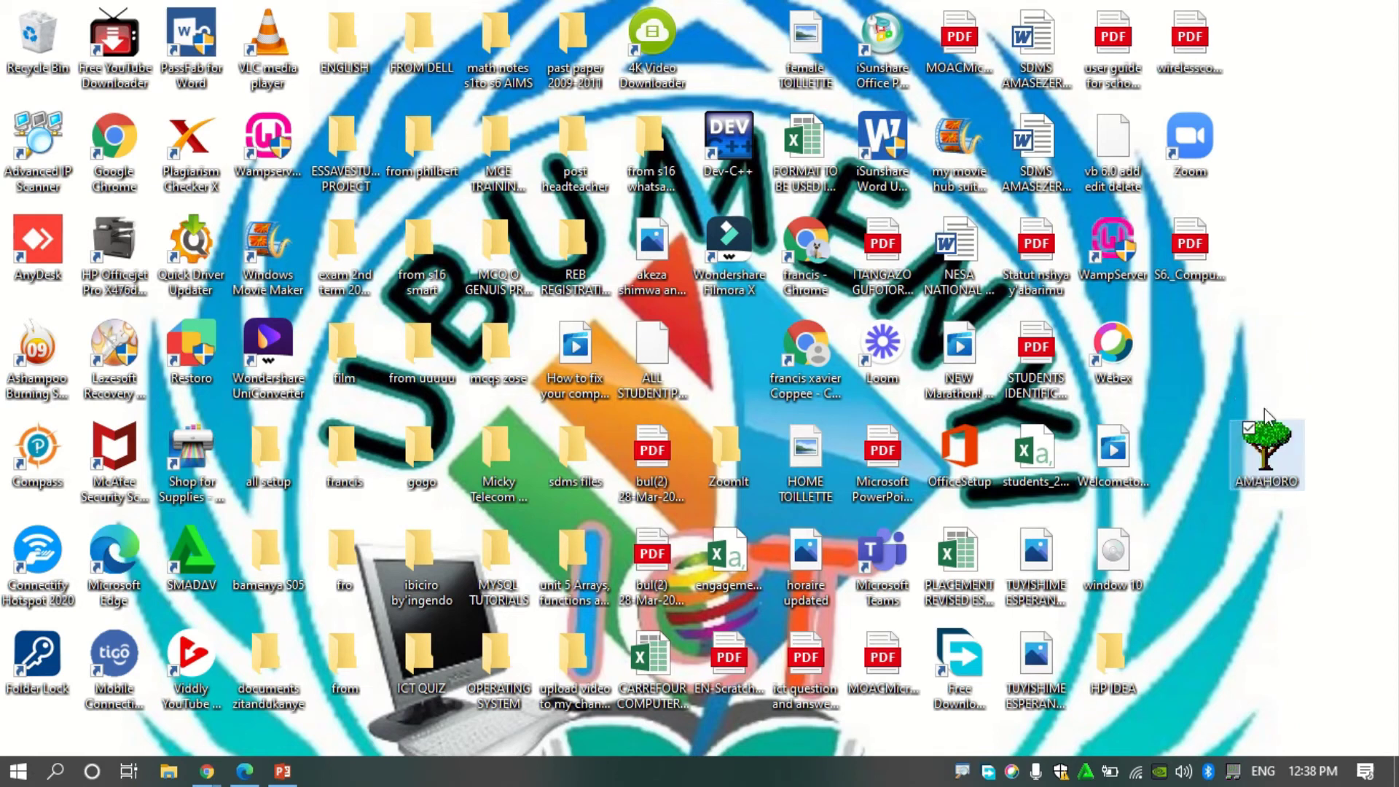
{"action": "right_click", "coordinate": [1263, 467]}
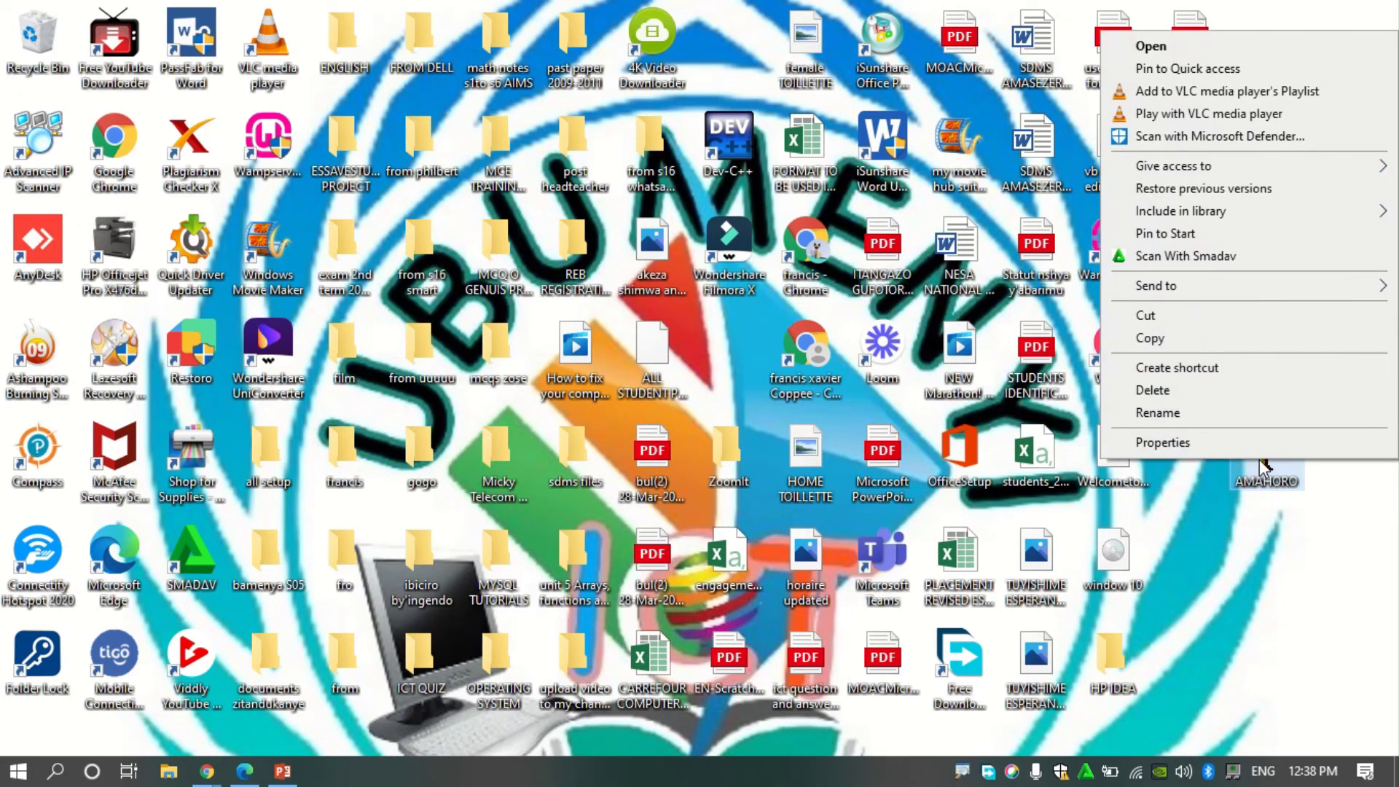
{"action": "left_click", "coordinate": [1181, 445]}
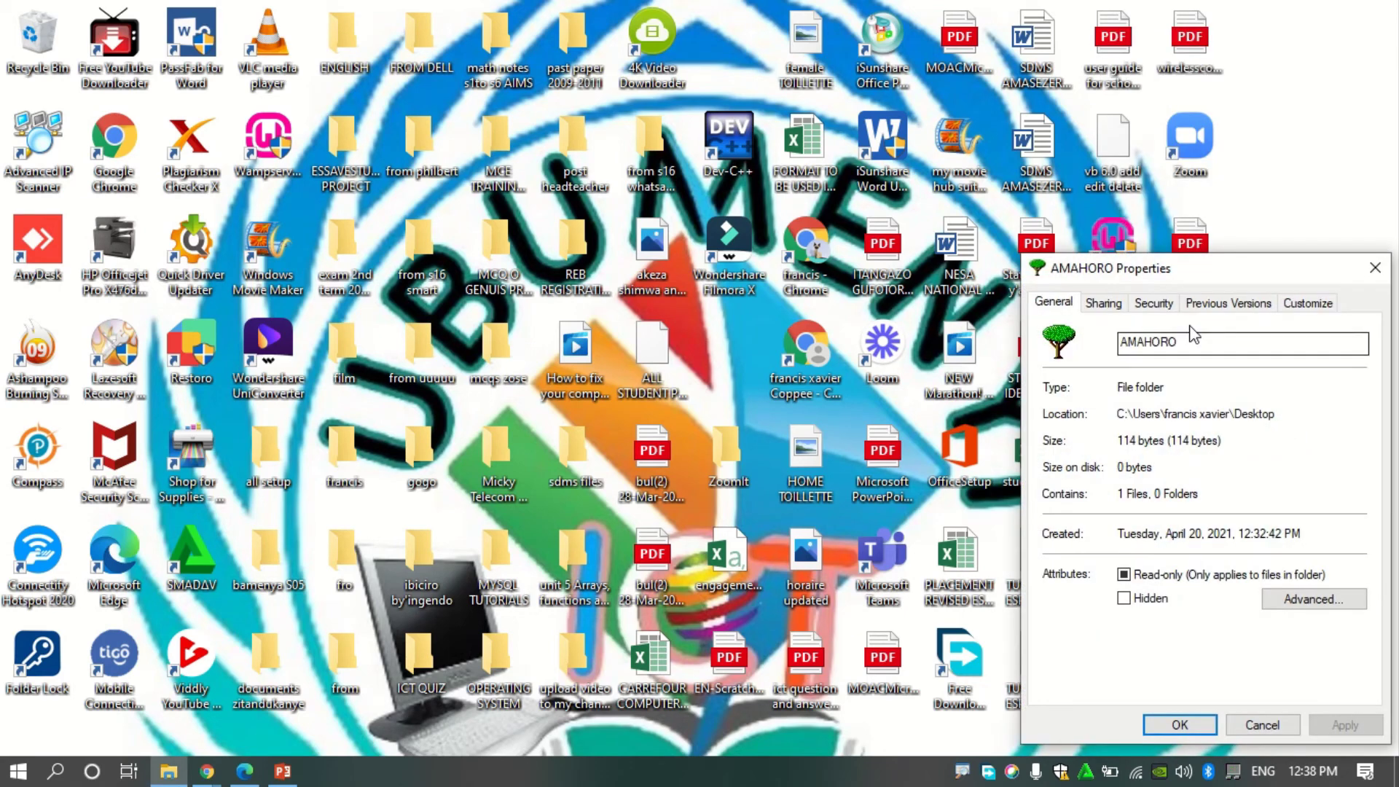
{"action": "left_click", "coordinate": [1317, 308]}
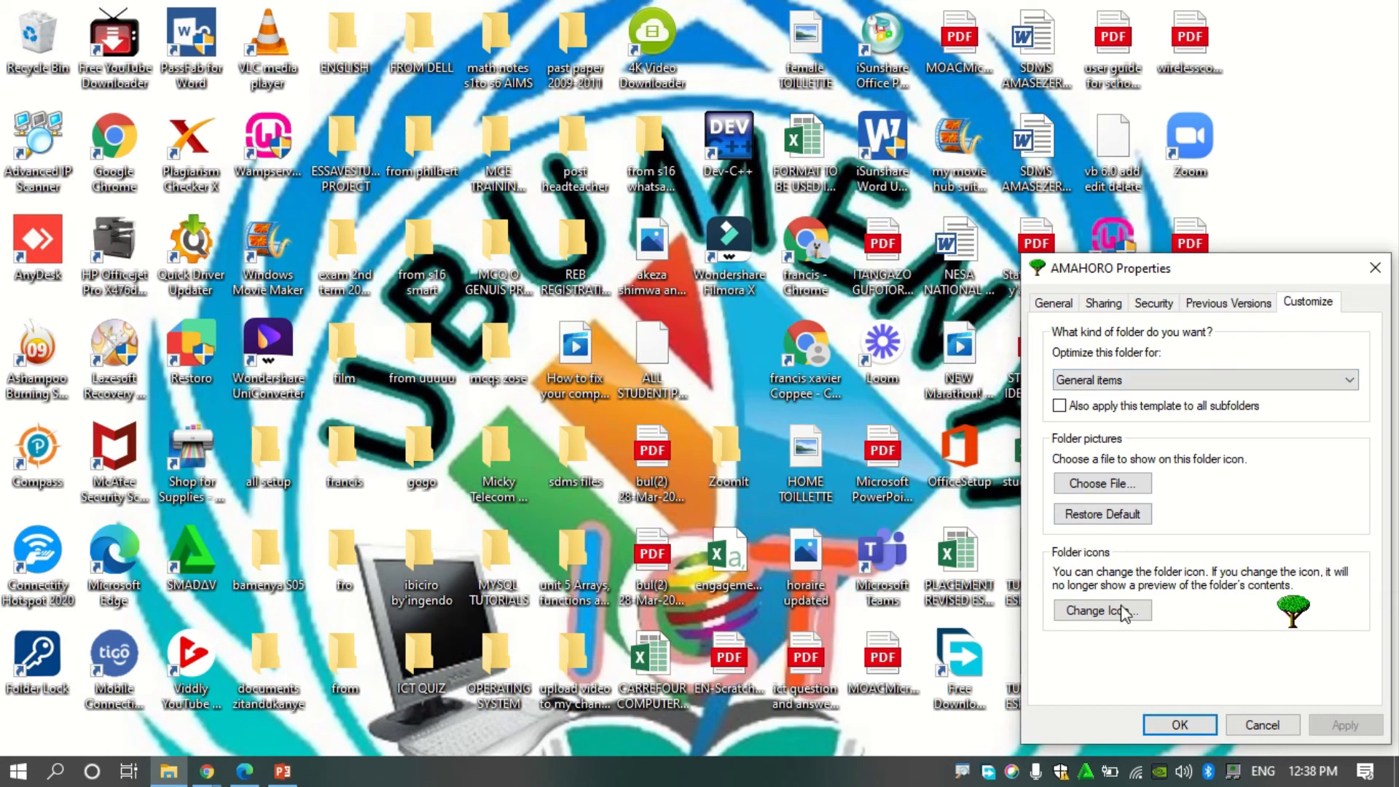
{"action": "left_click", "coordinate": [1090, 615]}
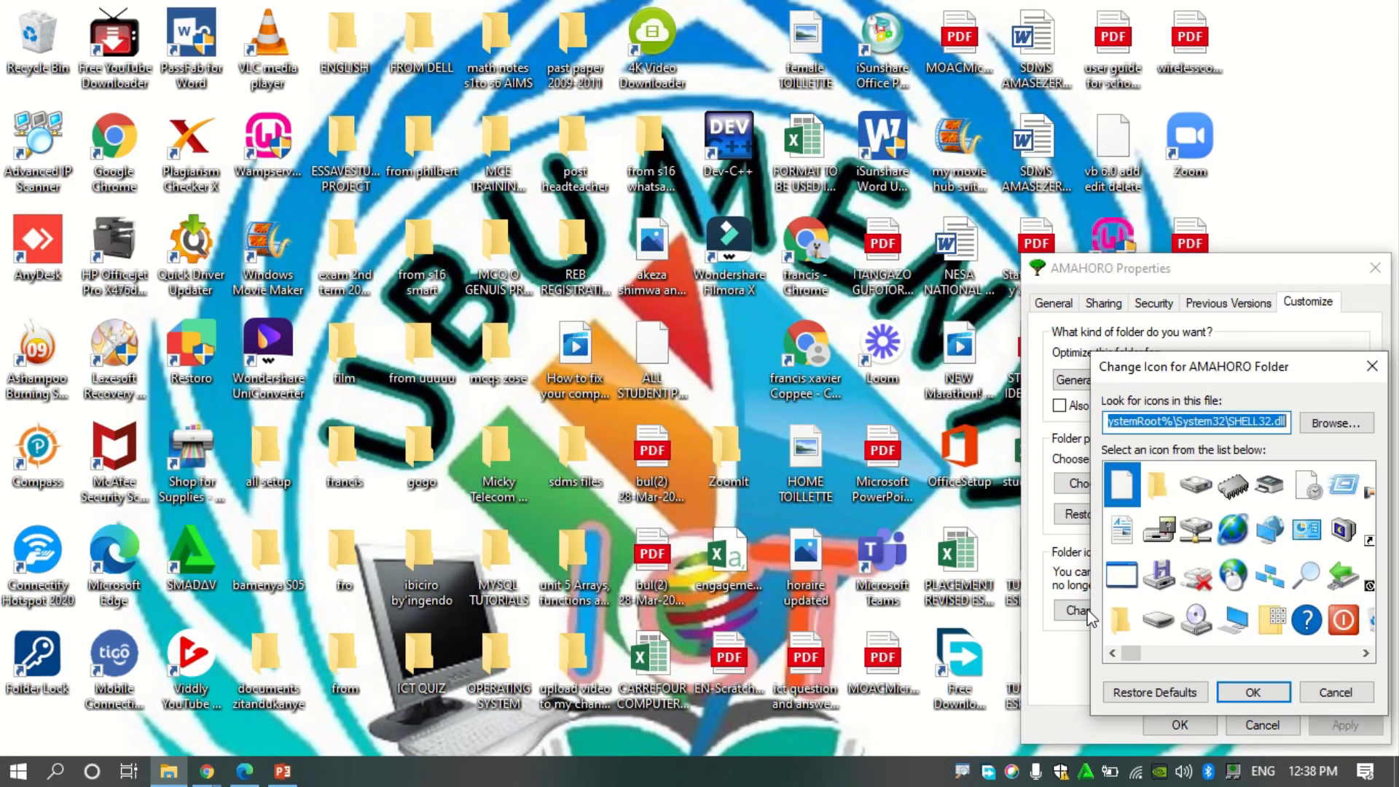
{"action": "left_click", "coordinate": [1343, 620]}
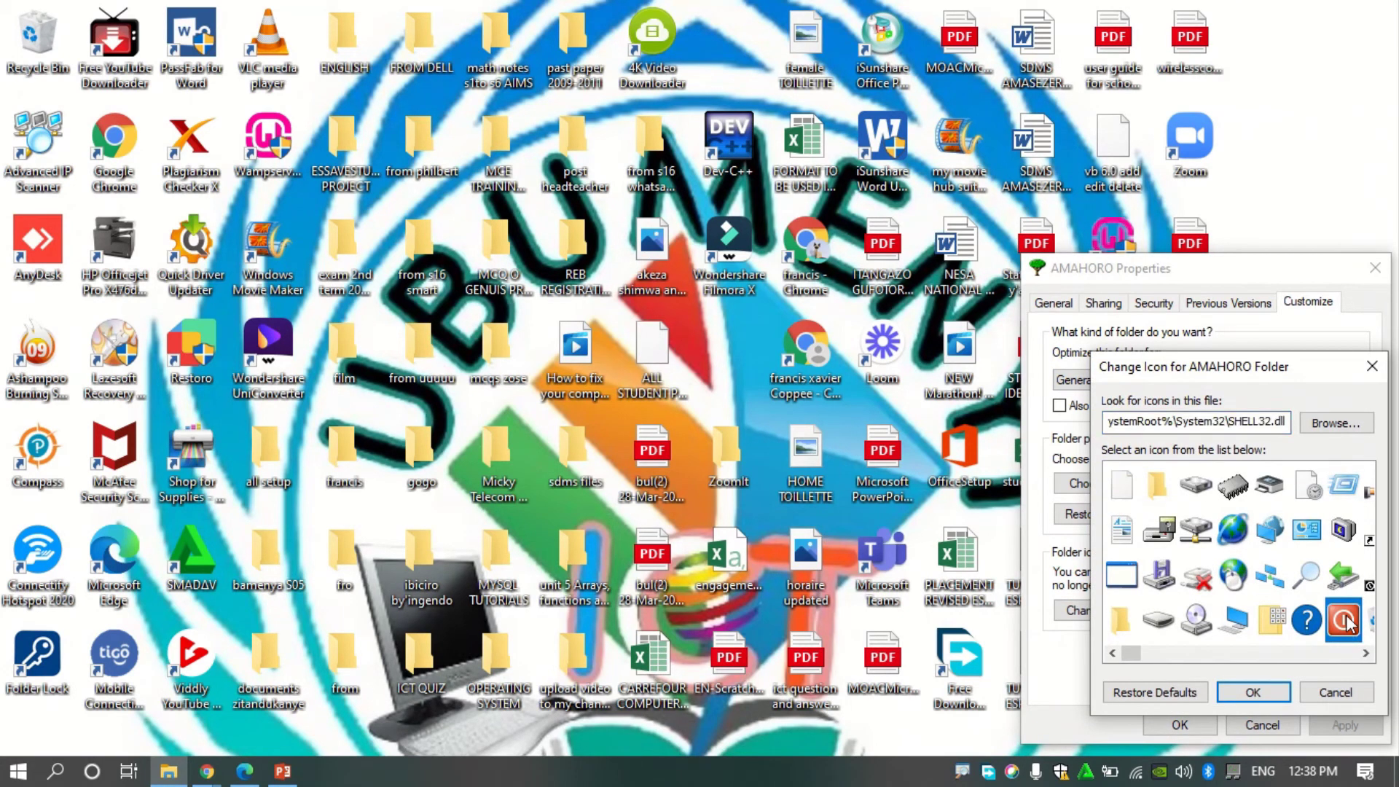
{"action": "left_click", "coordinate": [1265, 698]}
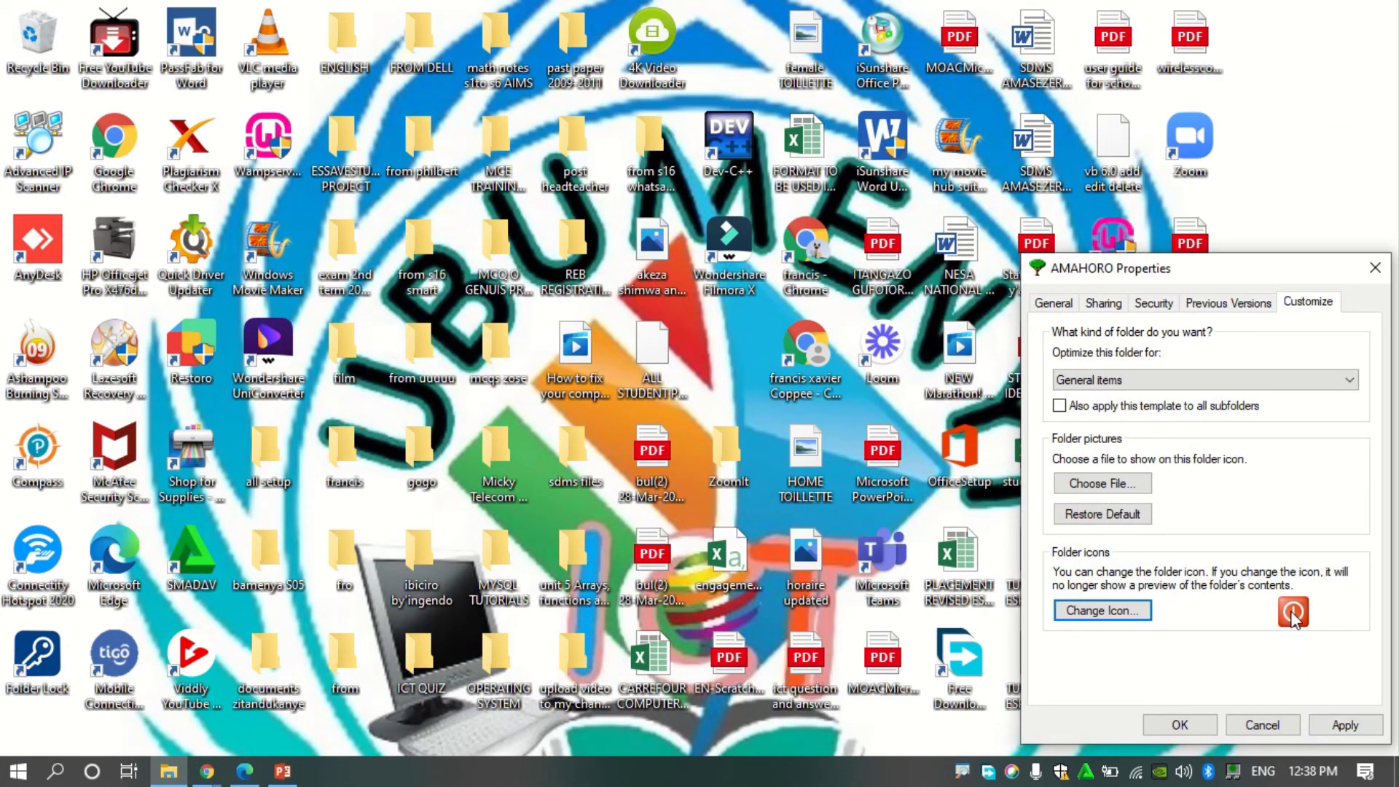
{"action": "left_click", "coordinate": [1332, 727]}
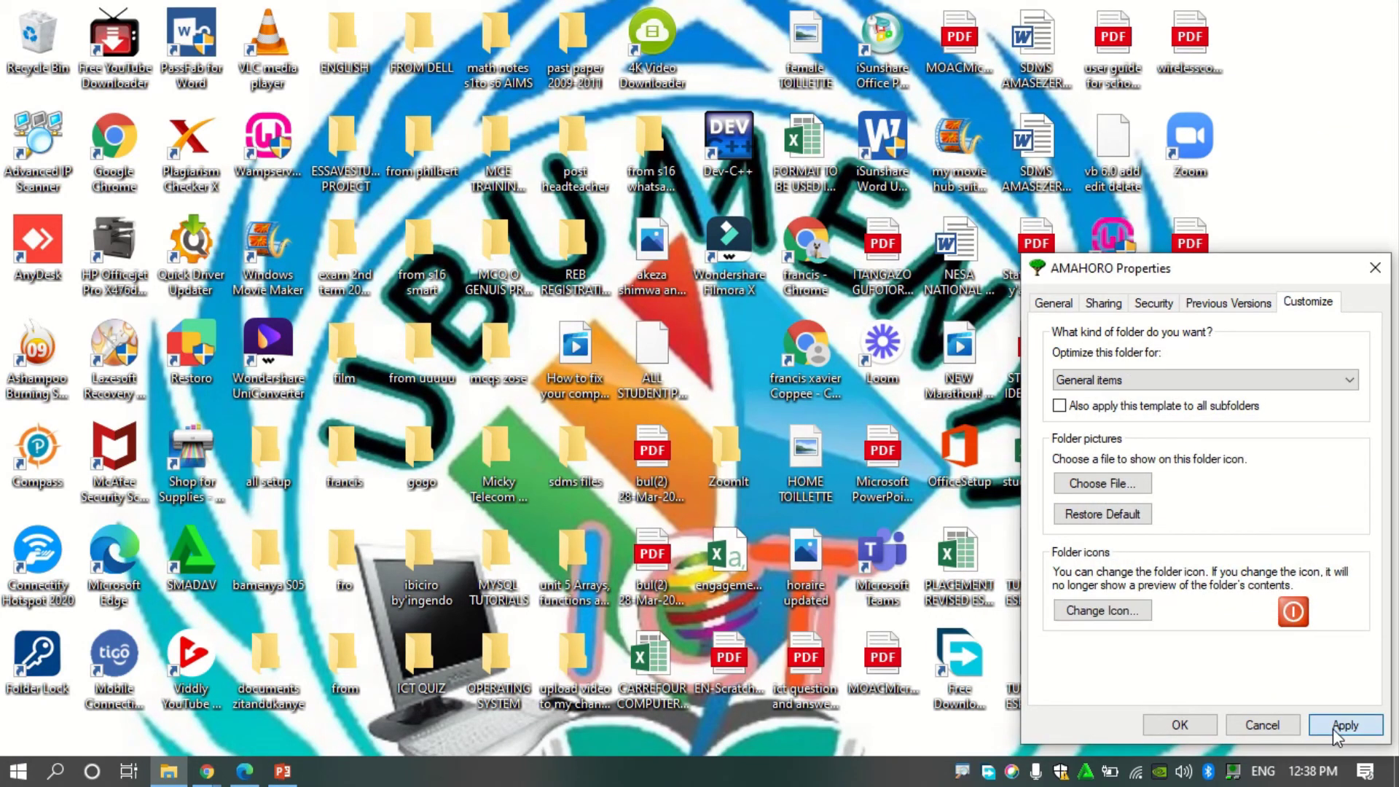
{"action": "left_click", "coordinate": [1180, 724]}
{"action": "left_click_drag", "start_coordinate": [1267, 448], "coordinate": [1234, 366]}
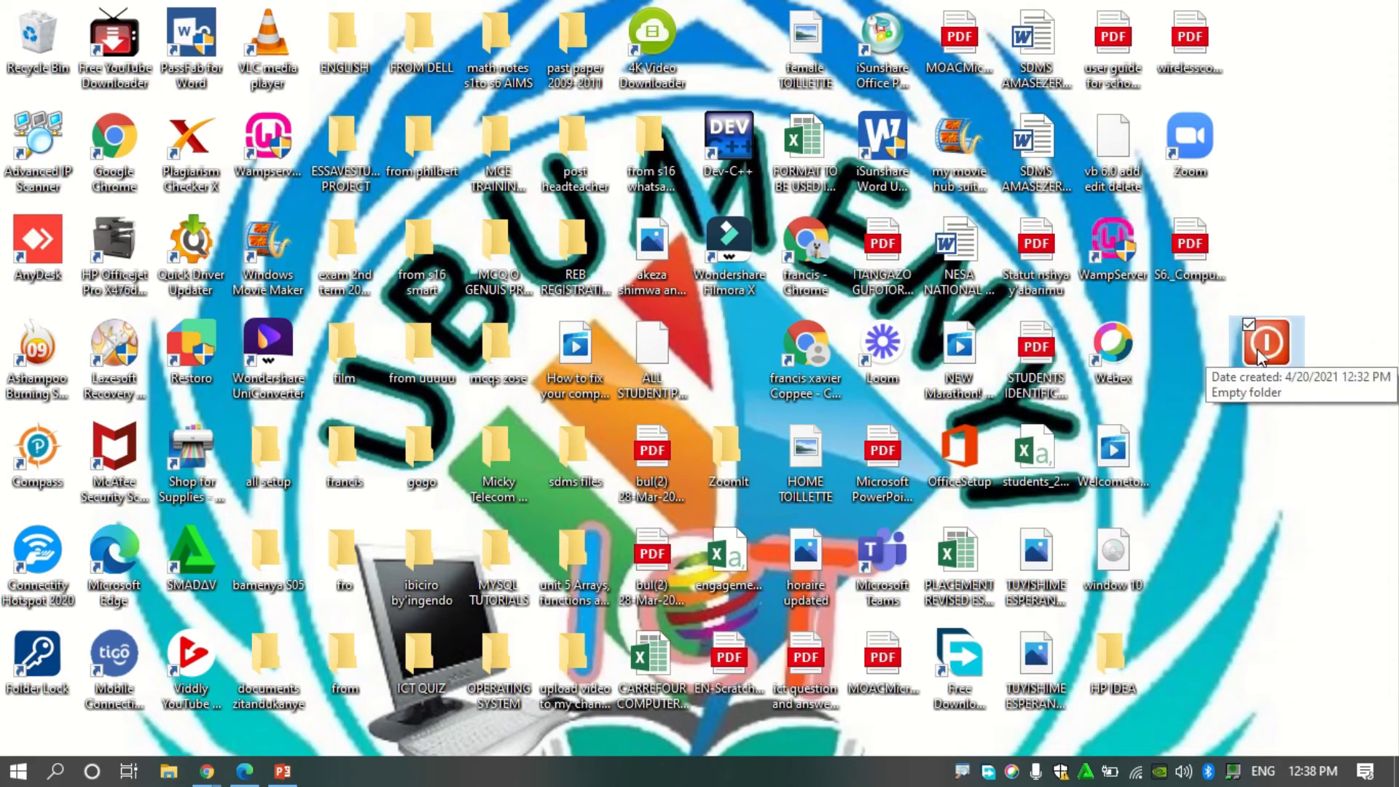
Set the AMAHORO folder's icon back to the green tree from SHELL32.dll and move the folder one slot down on the desktop.
{"action": "right_click", "coordinate": [1257, 348]}
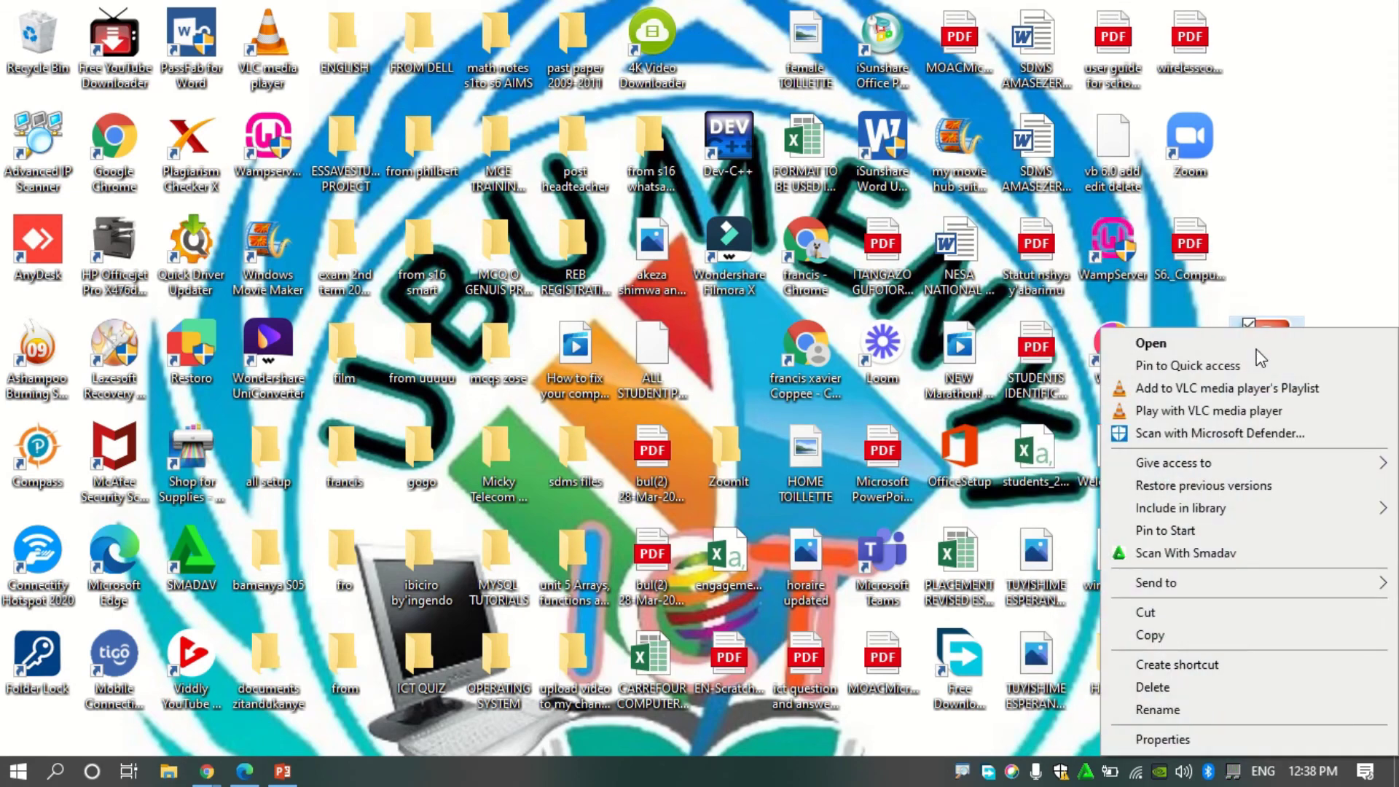
{"action": "left_click", "coordinate": [1170, 739]}
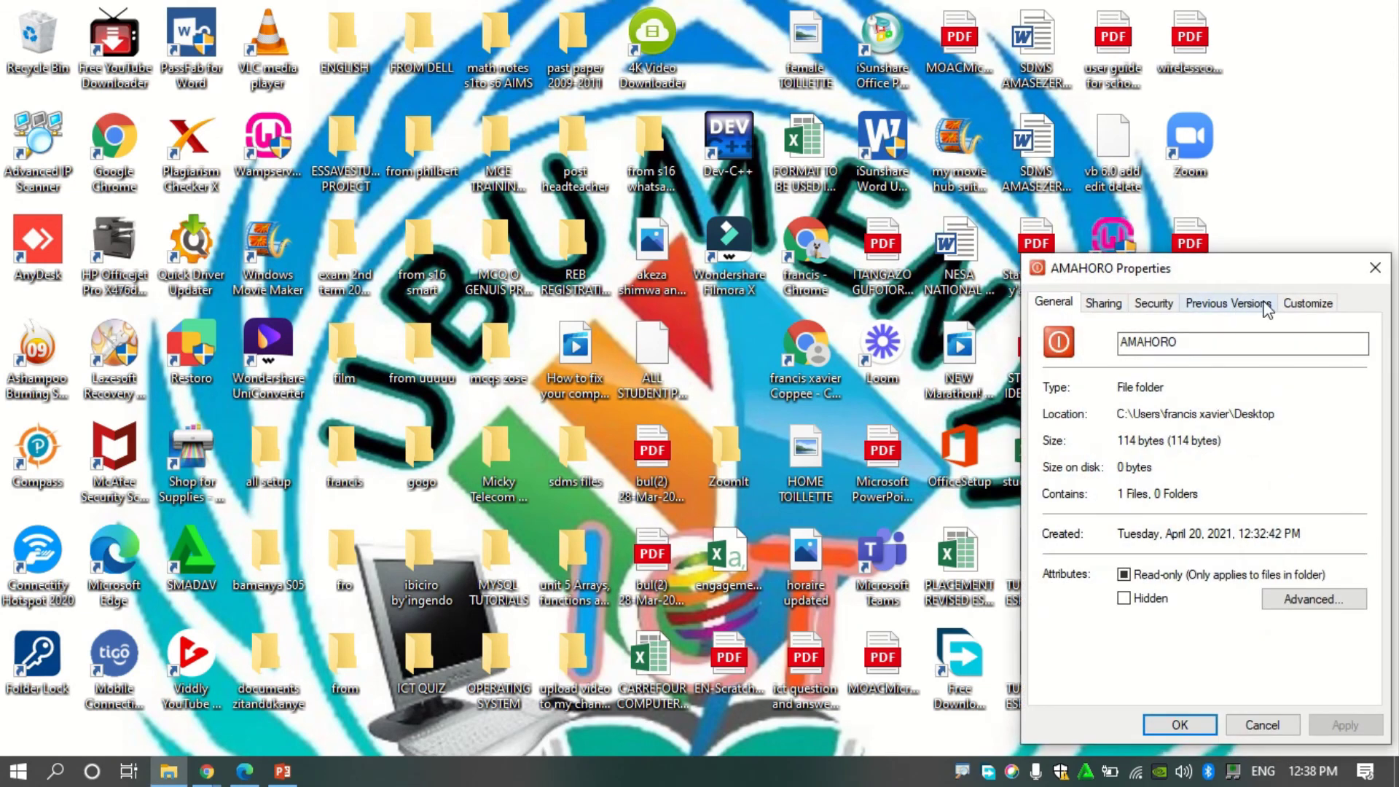
{"action": "left_click", "coordinate": [1319, 307]}
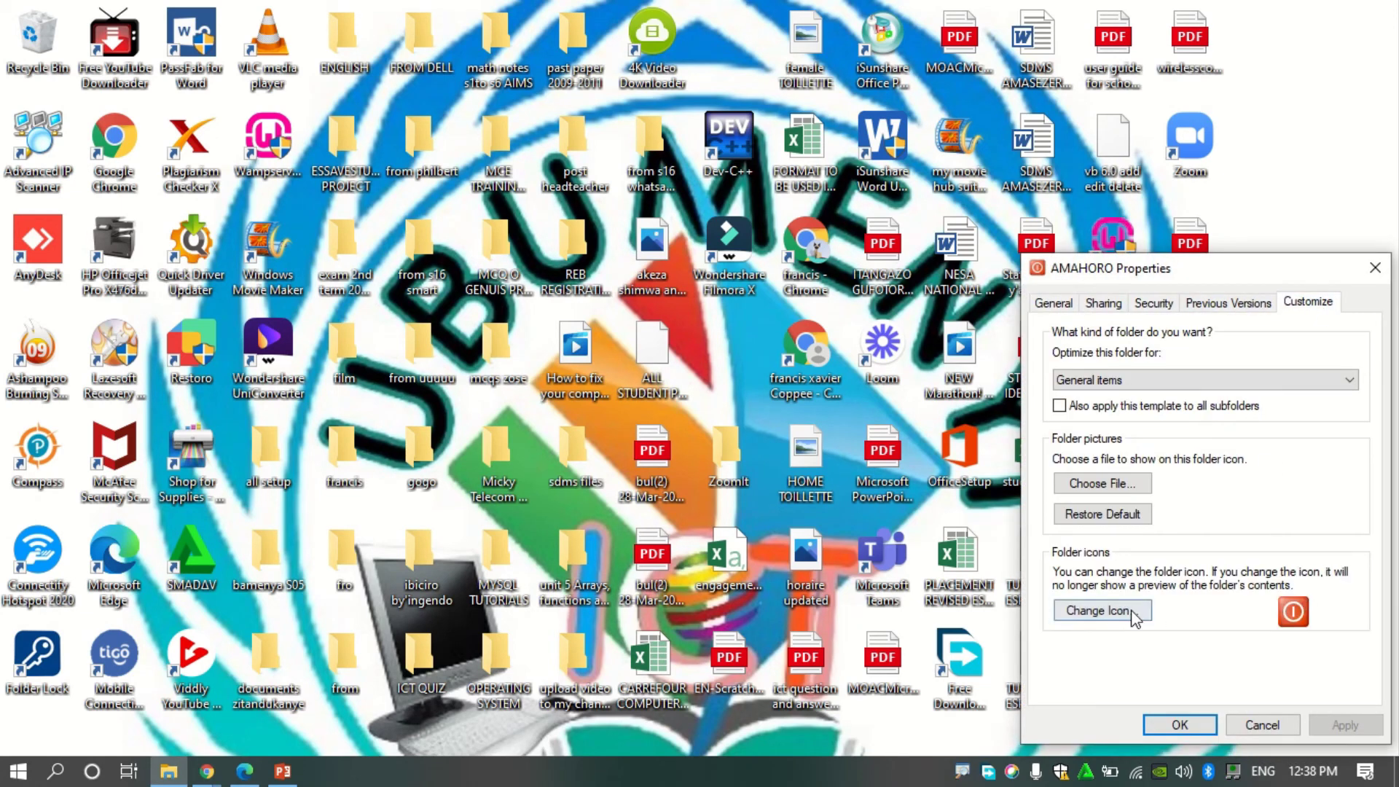
{"action": "left_click", "coordinate": [1102, 611]}
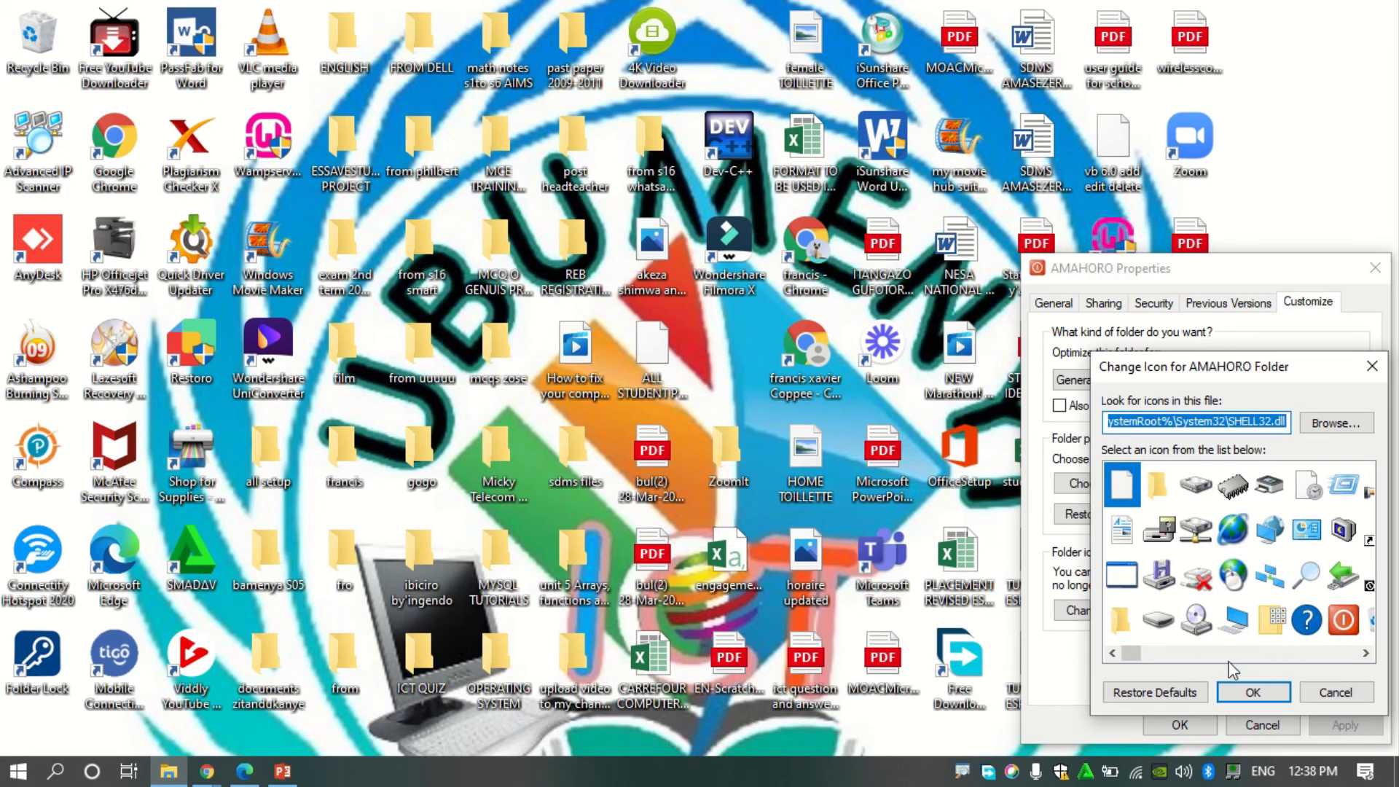
{"action": "left_click_drag", "start_coordinate": [1131, 651], "coordinate": [1151, 655]}
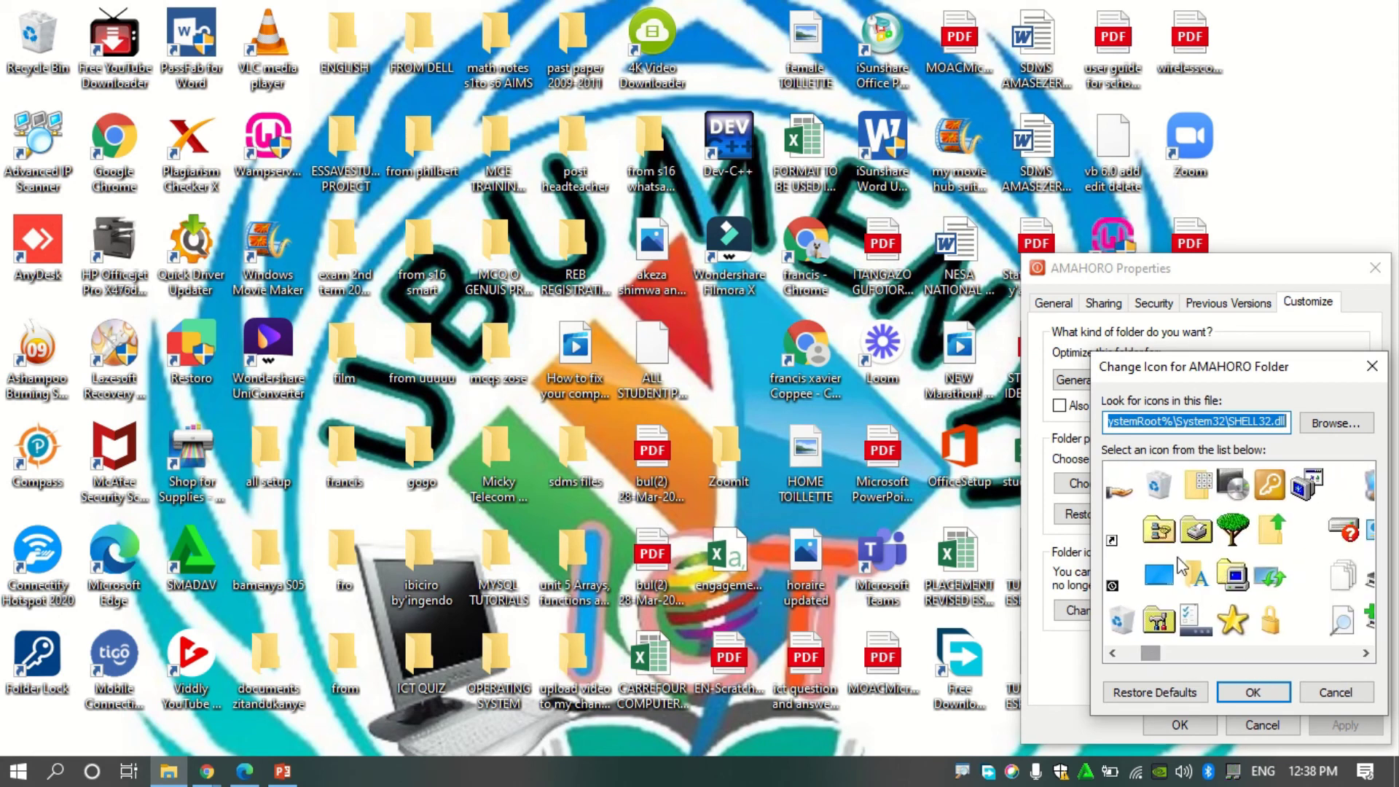
{"action": "left_click", "coordinate": [1233, 530]}
{"action": "left_click", "coordinate": [1253, 692]}
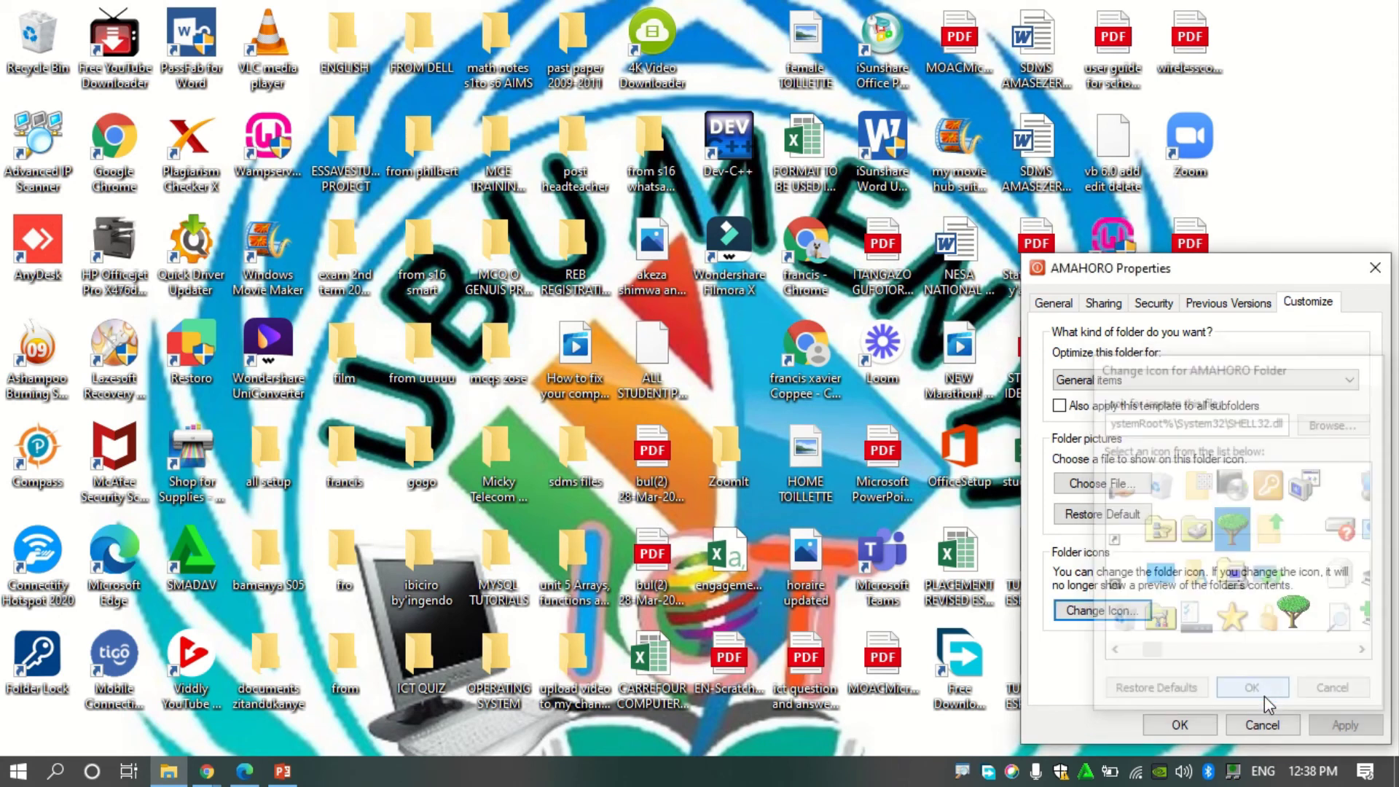
{"action": "left_click", "coordinate": [1359, 729]}
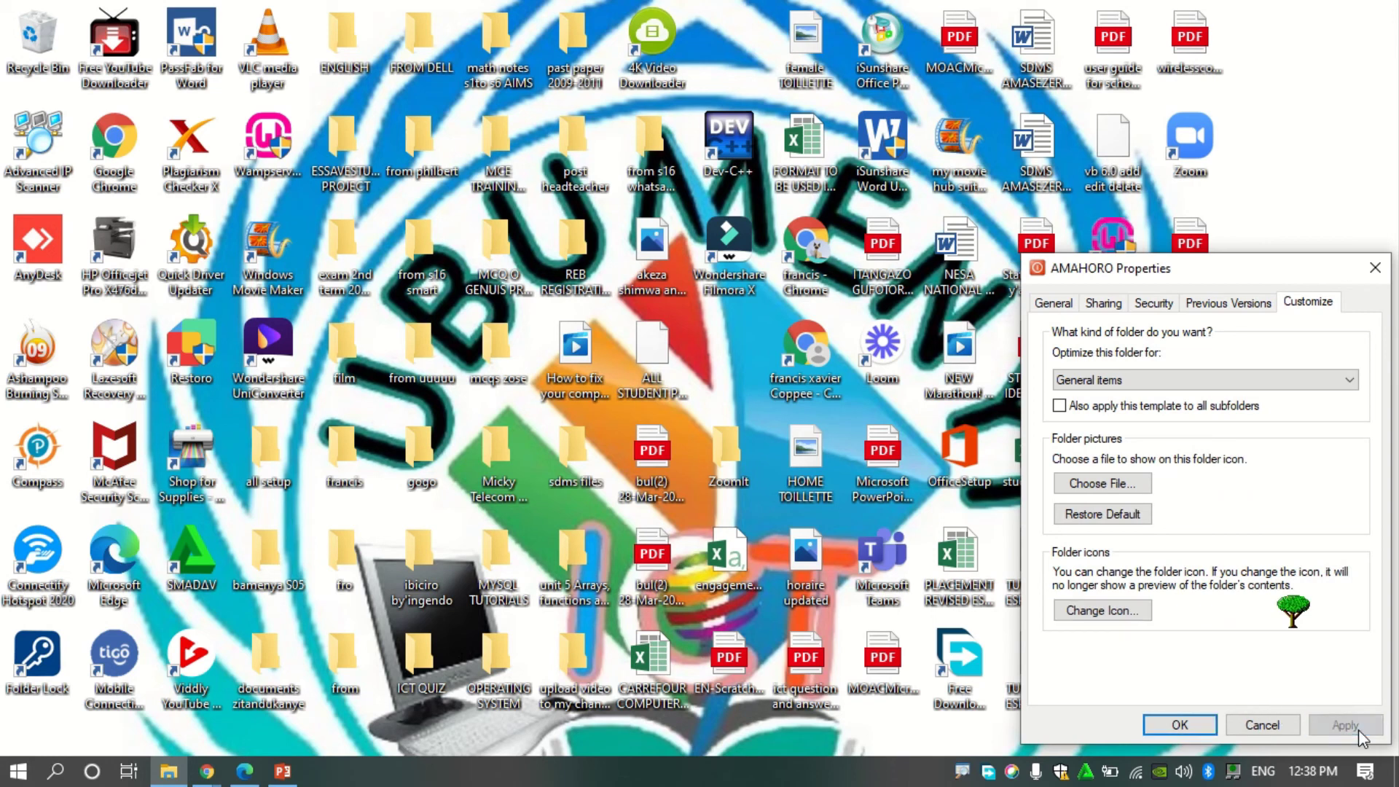
{"action": "left_click", "coordinate": [1206, 728]}
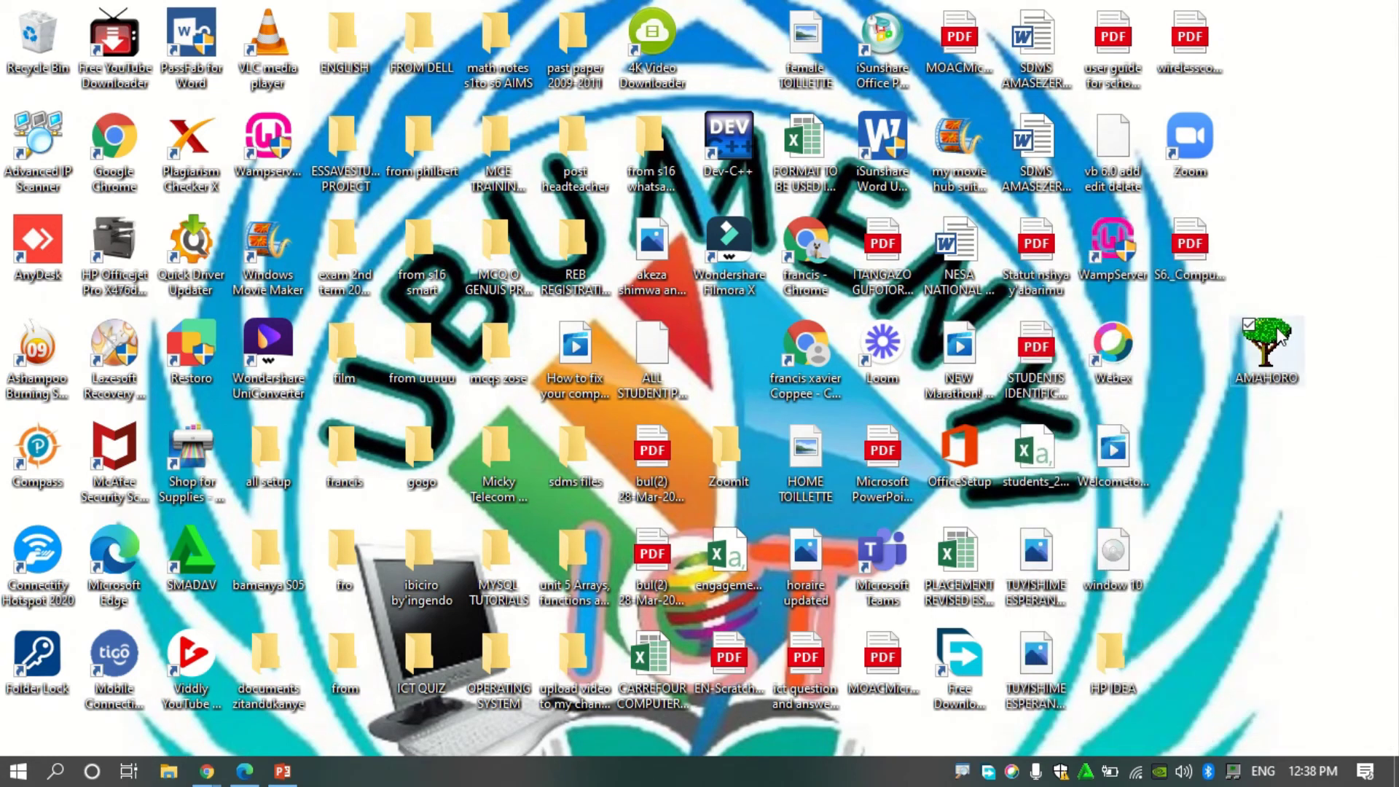
{"action": "left_click_drag", "start_coordinate": [1268, 357], "coordinate": [1268, 459]}
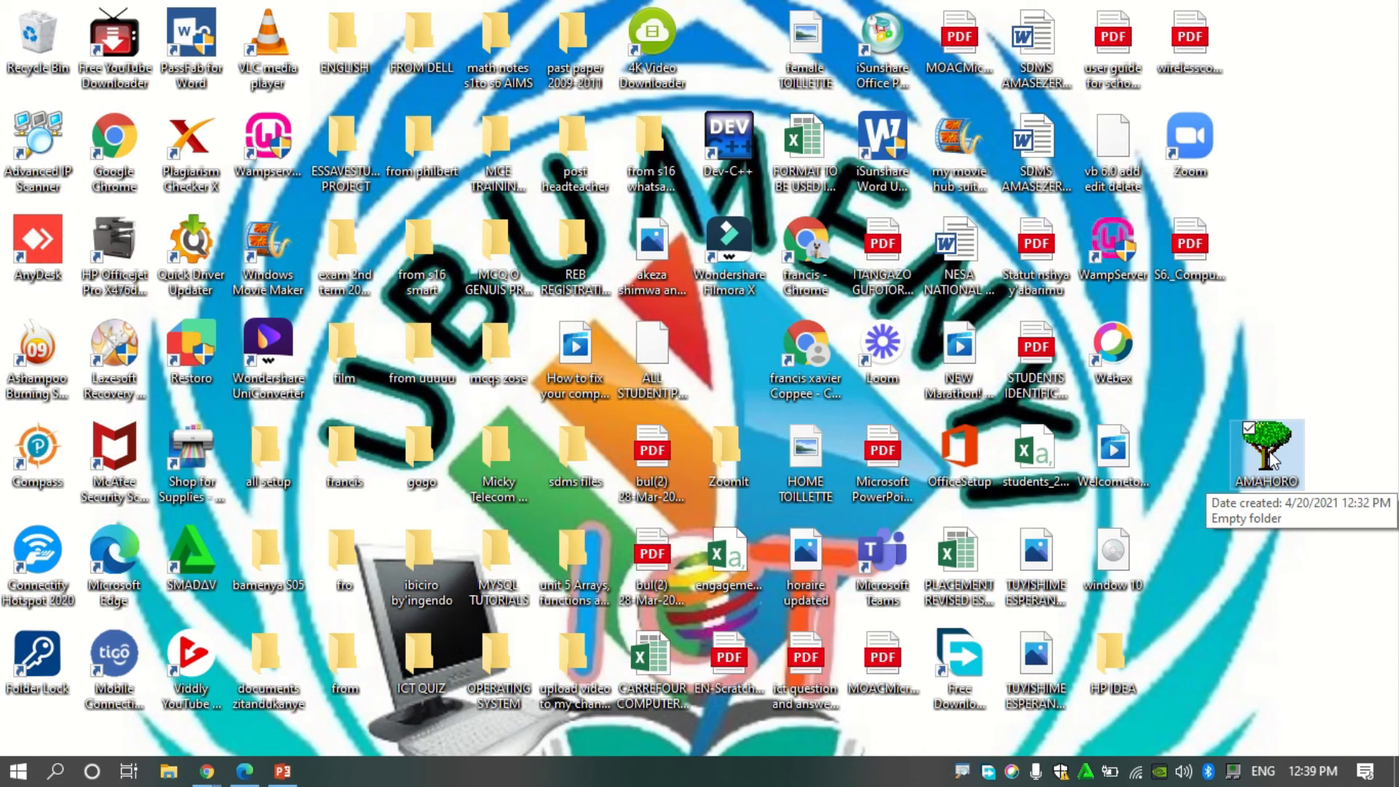
{"action": "left_click_drag", "start_coordinate": [1266, 455], "coordinate": [1247, 422]}
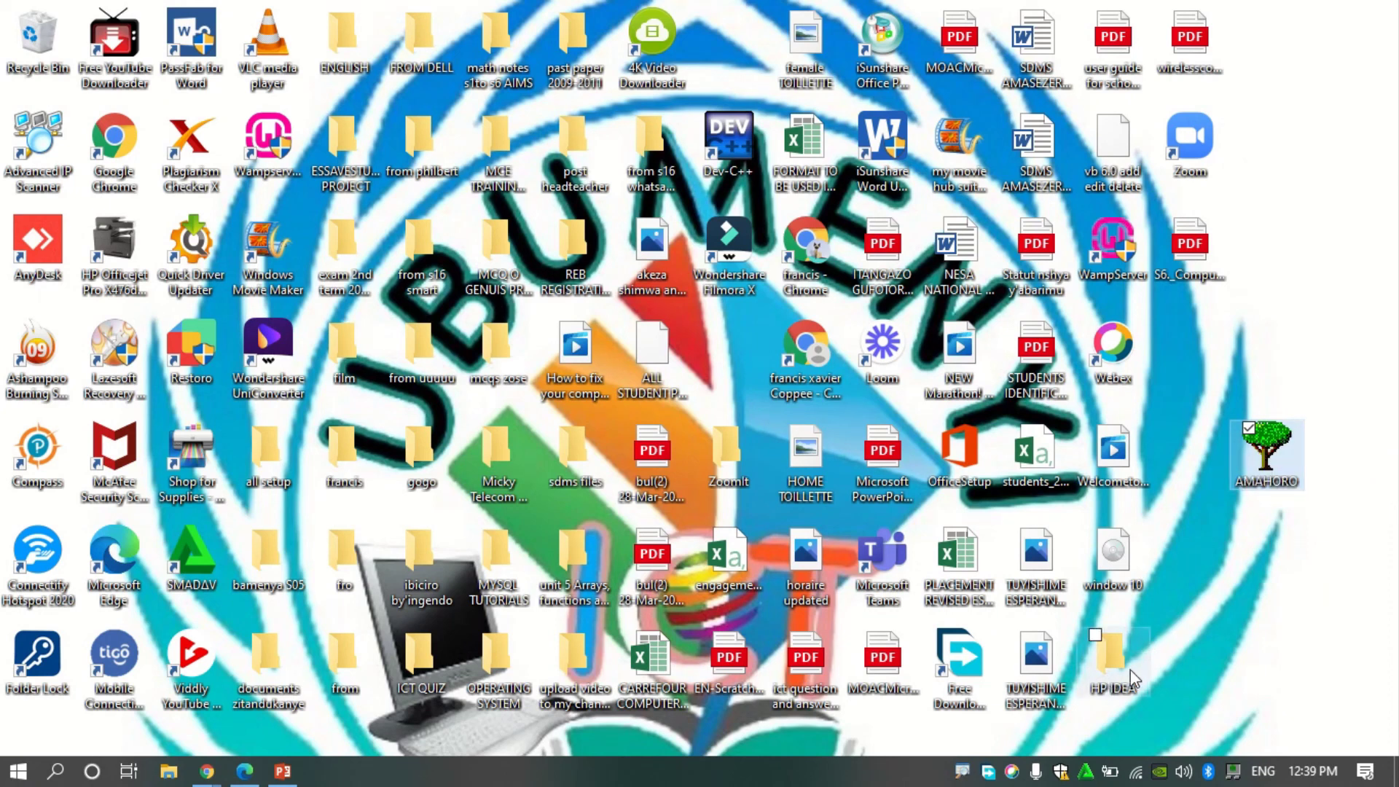
{"action": "mouse_move", "coordinate": [1265, 459]}
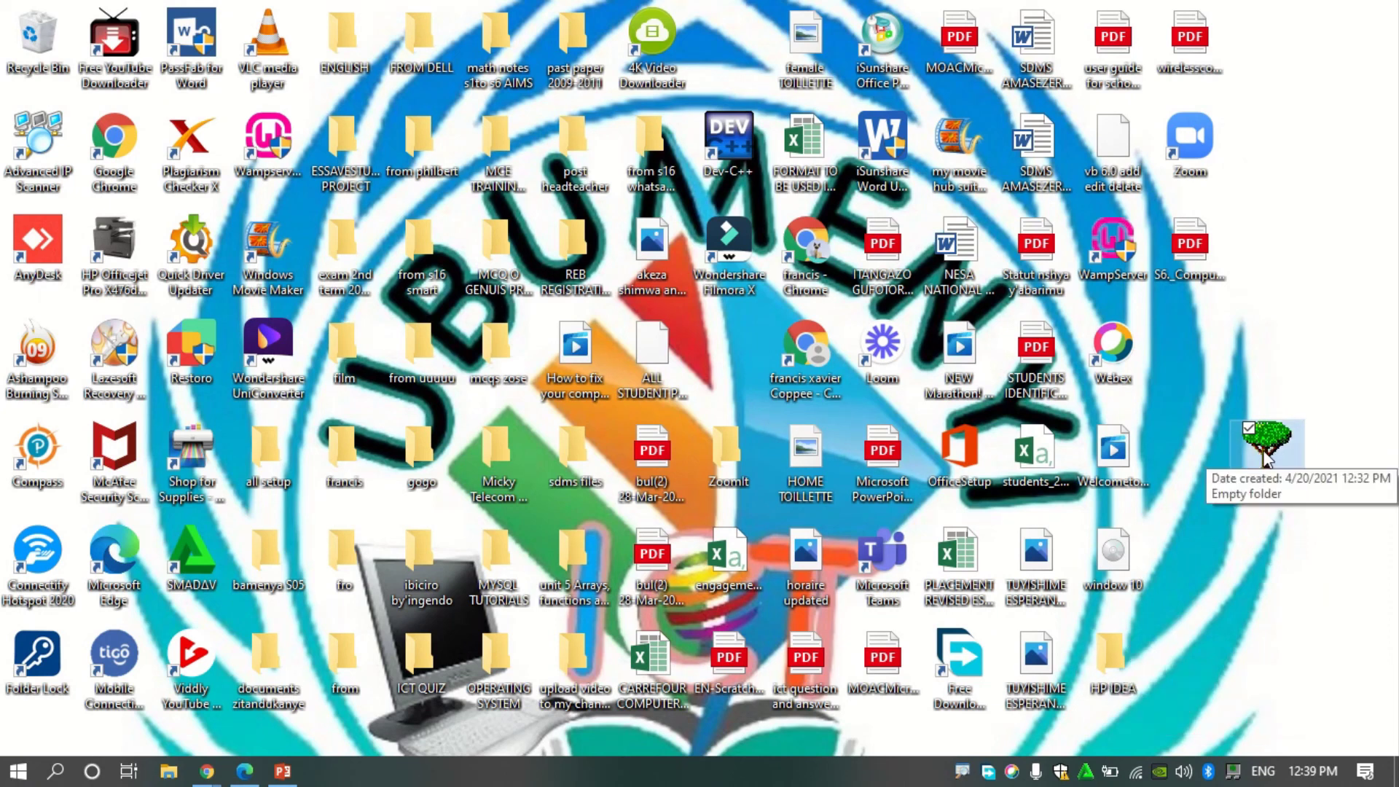